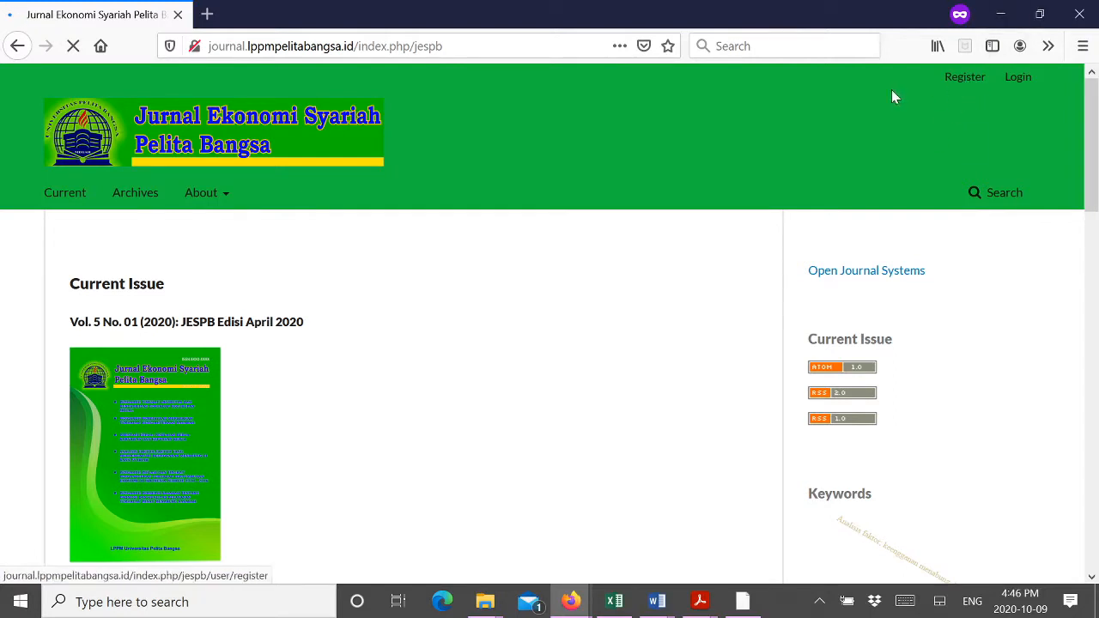
Step: Open the journal's new-account registration form from the Register link
{"action": "left_click", "coordinate": [962, 77]}
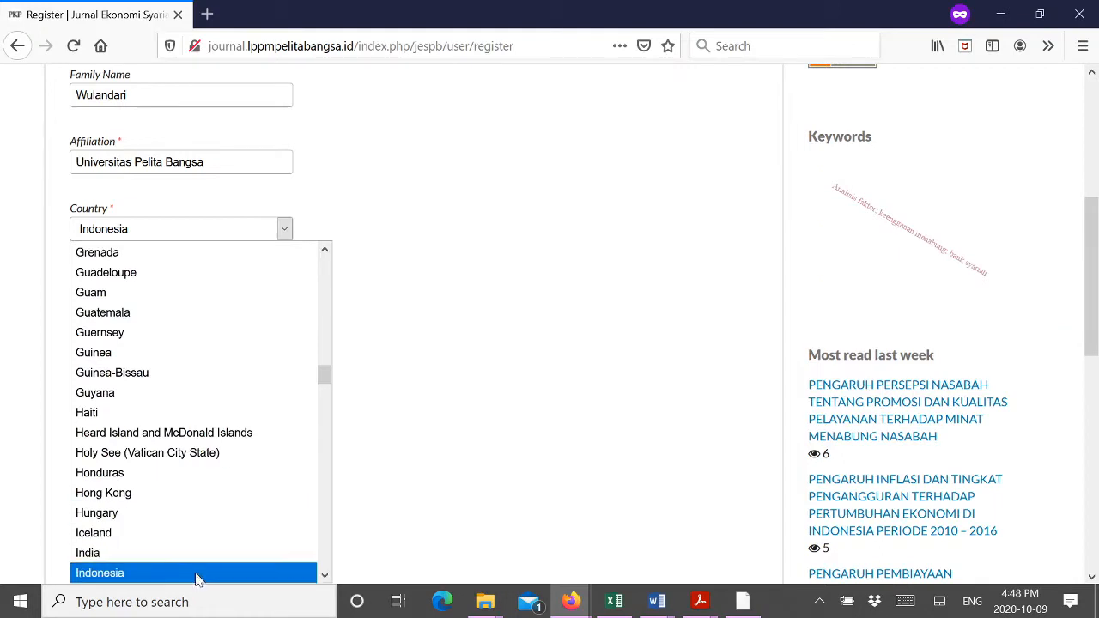
Step: Keep Indonesia as the country, enter the username and the password twice
{"action": "left_click", "coordinate": [196, 573]}
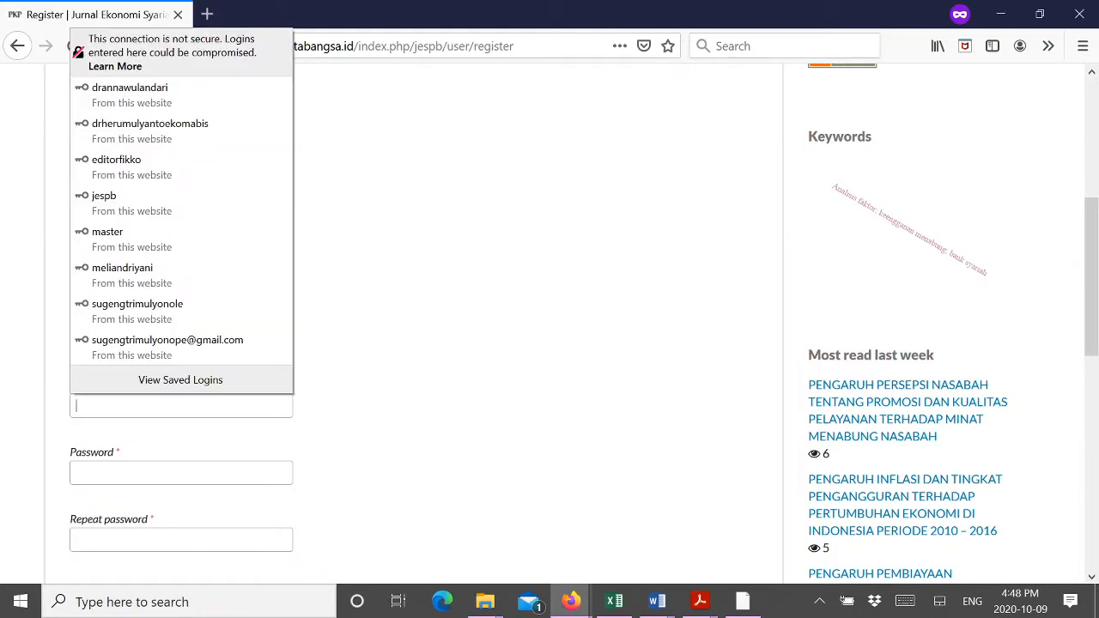
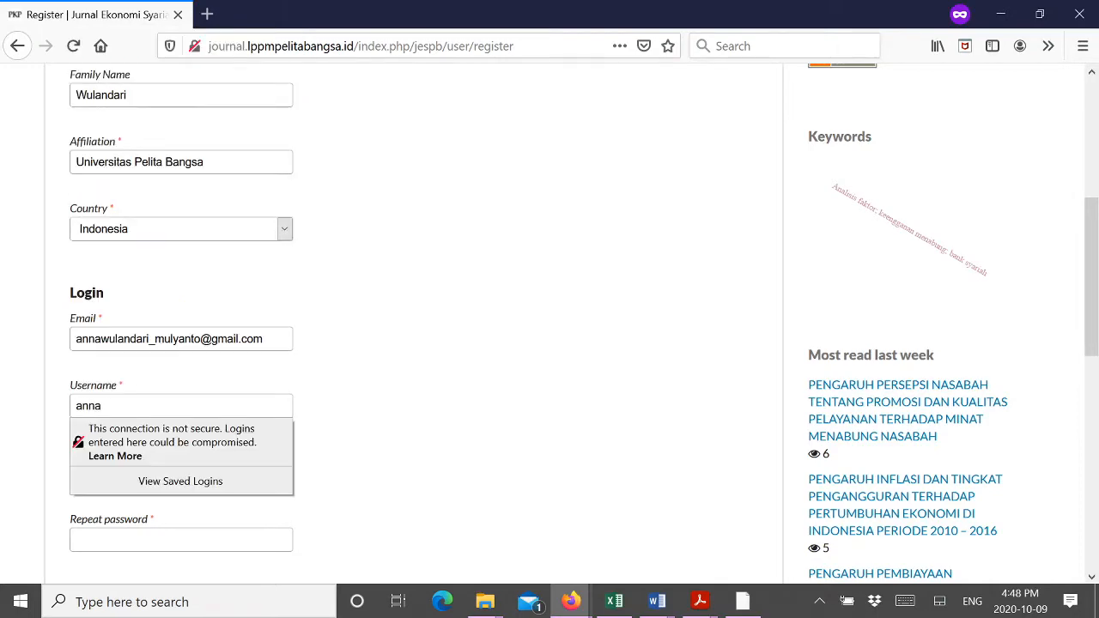
{"action": "key", "text": "Escape"}
{"action": "scroll", "coordinate": [226, 352], "scroll_direction": "down", "scroll_amount": 2}
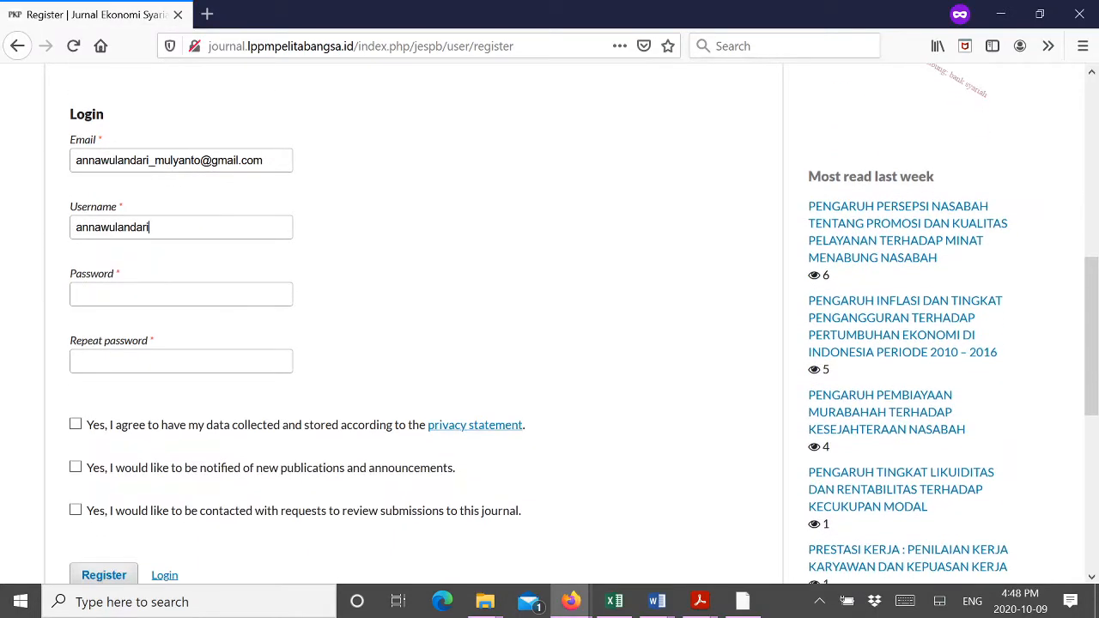
{"action": "type", "text": "●●●●●●●●●●●"}
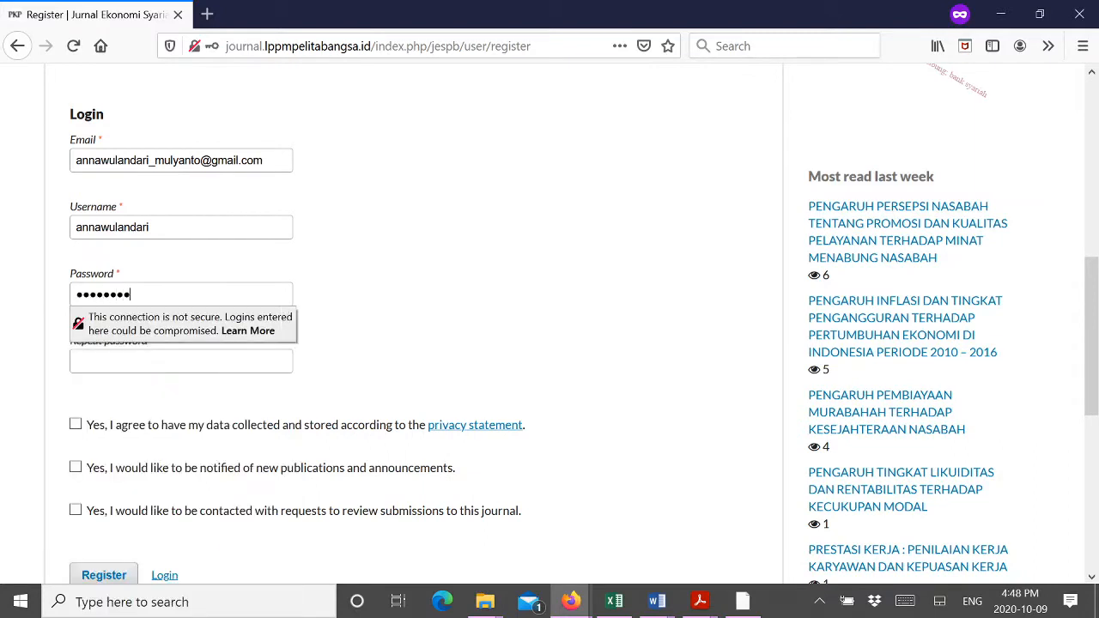
{"action": "left_click", "coordinate": [163, 362]}
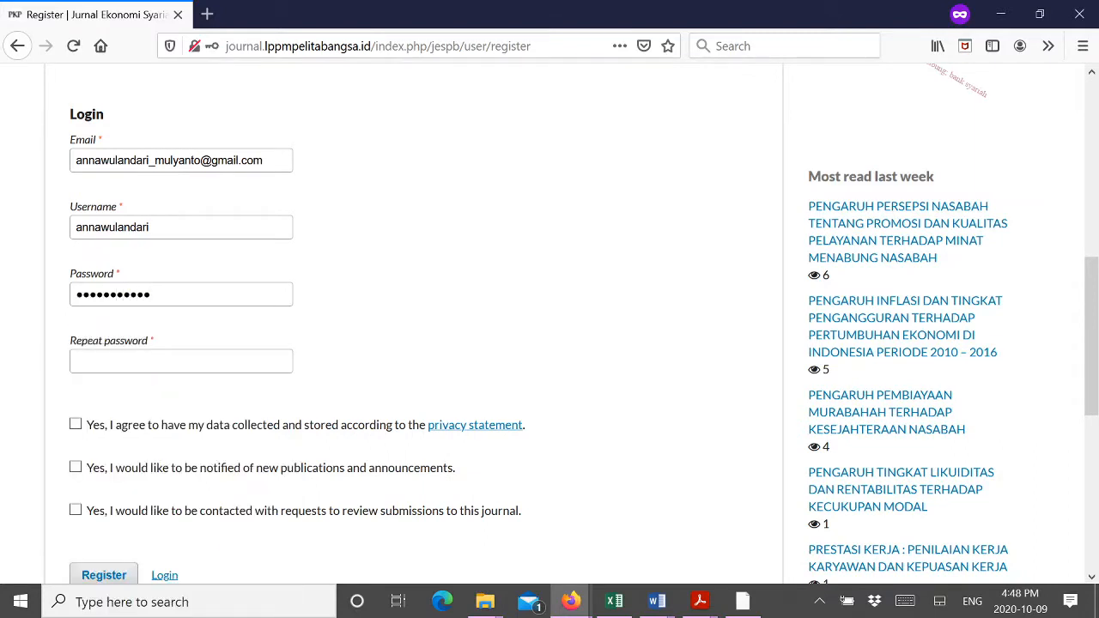
{"action": "type", "text": "●●●●●●●●●●●"}
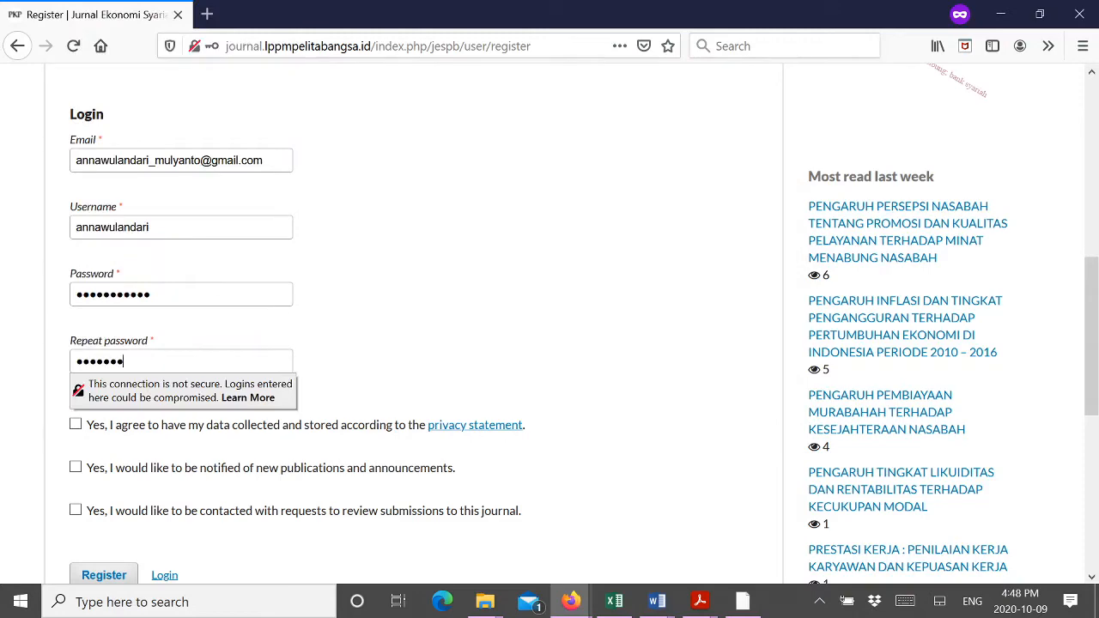
Step: Agree to data collection, opt in to publication notifications, and submit the registration
{"action": "scroll", "coordinate": [370, 459], "scroll_direction": "down", "scroll_amount": 2}
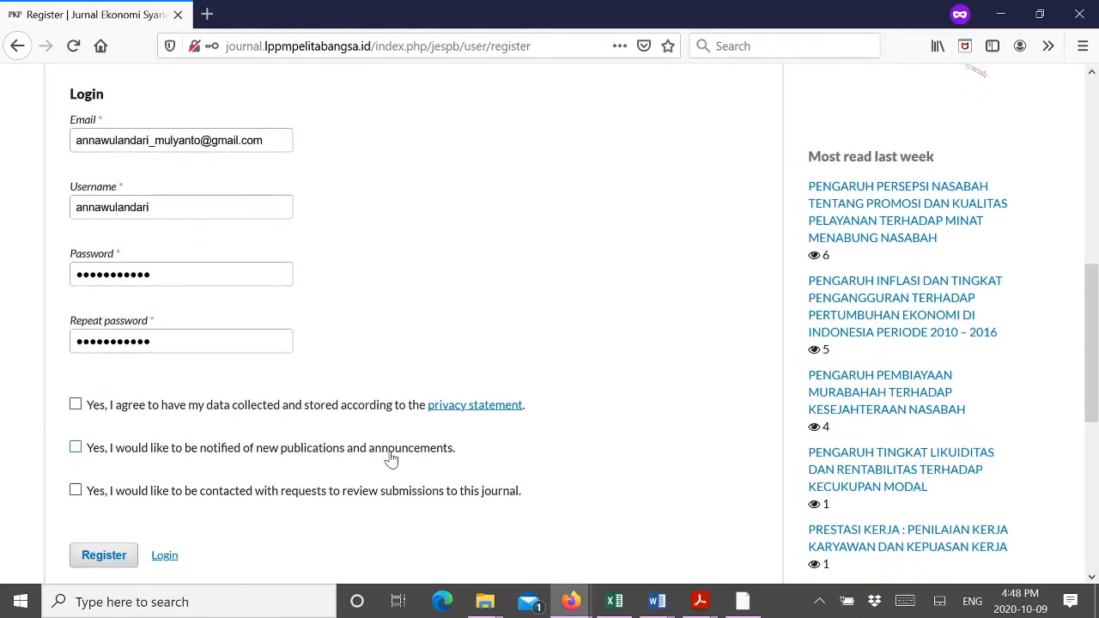
{"action": "left_click", "coordinate": [76, 336]}
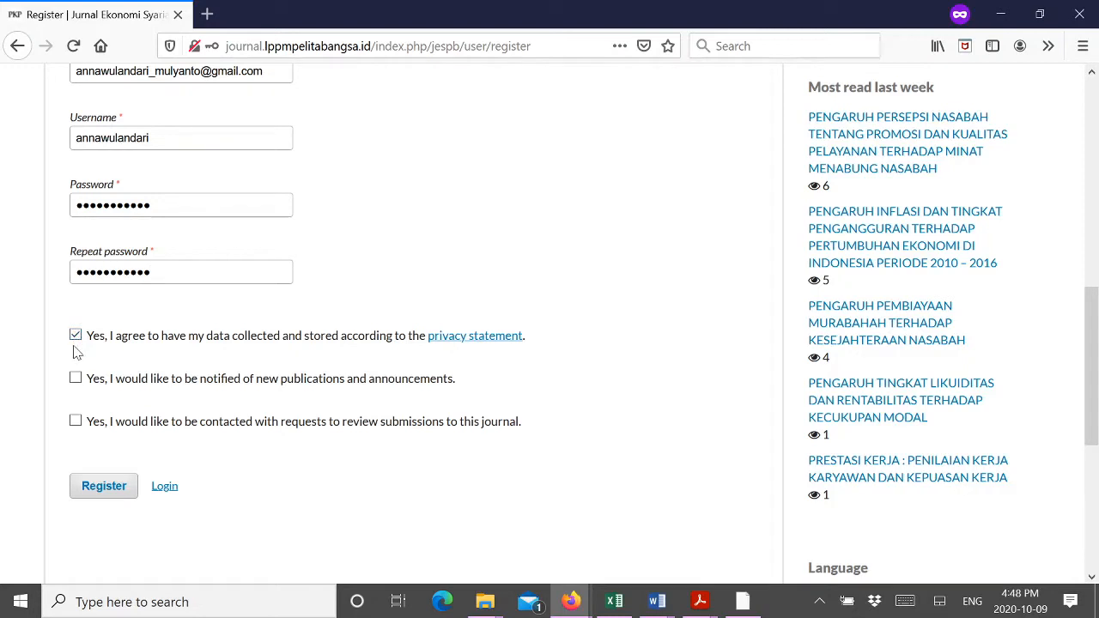
{"action": "left_click", "coordinate": [76, 378]}
{"action": "left_click", "coordinate": [101, 487]}
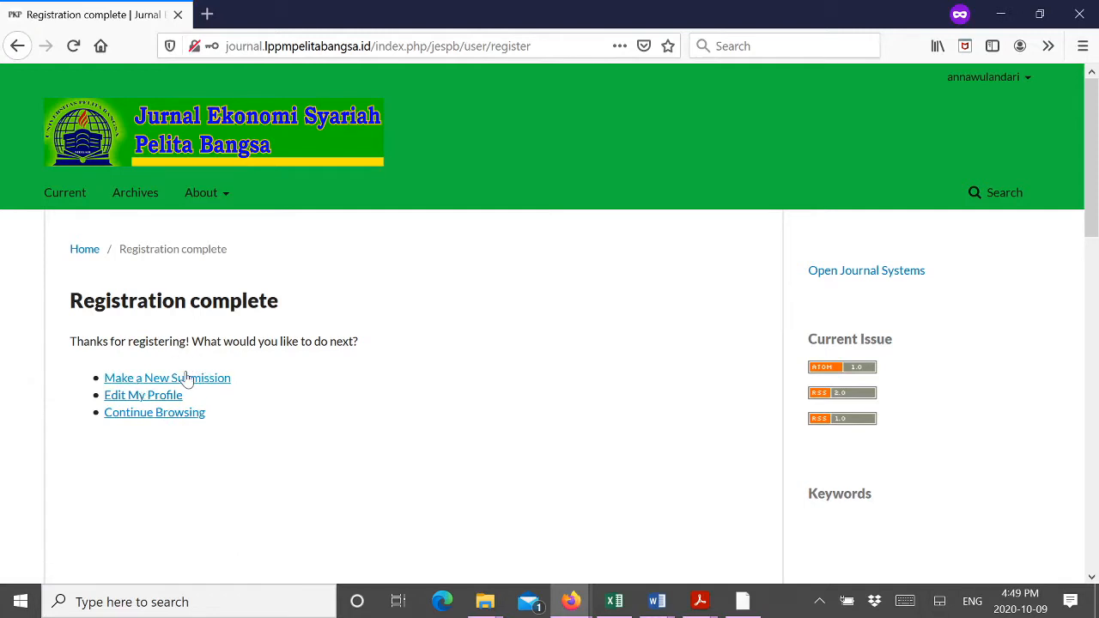
Step: Start a new submission, then log out of the account from the user menu
{"action": "left_click", "coordinate": [169, 386]}
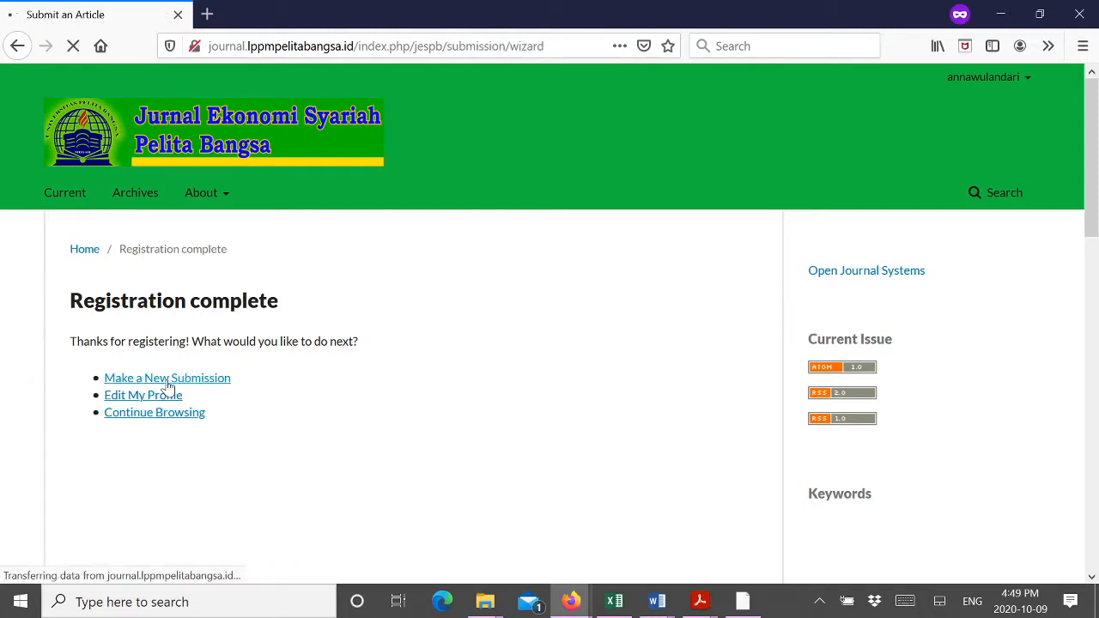
{"action": "scroll", "coordinate": [400, 316], "scroll_direction": "down", "scroll_amount": 3}
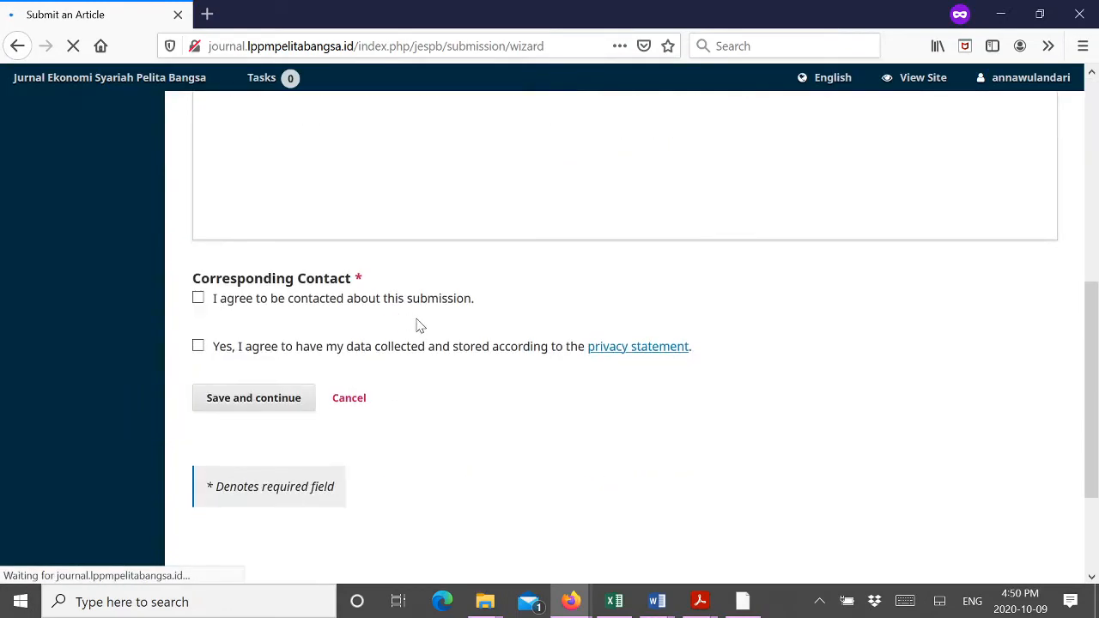
{"action": "scroll", "coordinate": [419, 325], "scroll_direction": "up", "scroll_amount": 6}
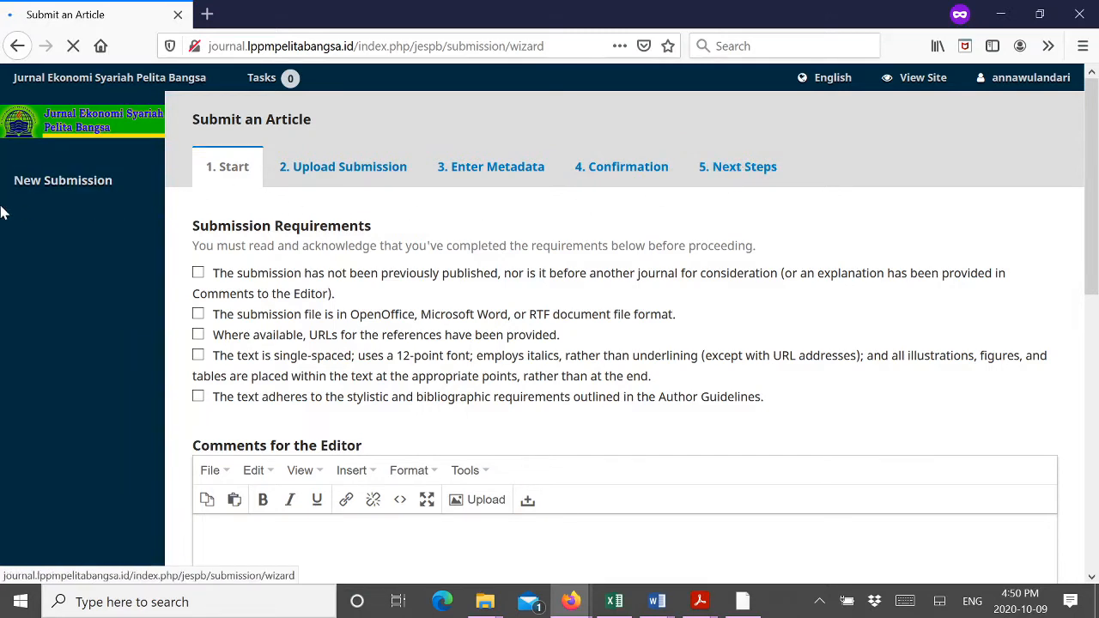
{"action": "mouse_move", "coordinate": [1019, 91]}
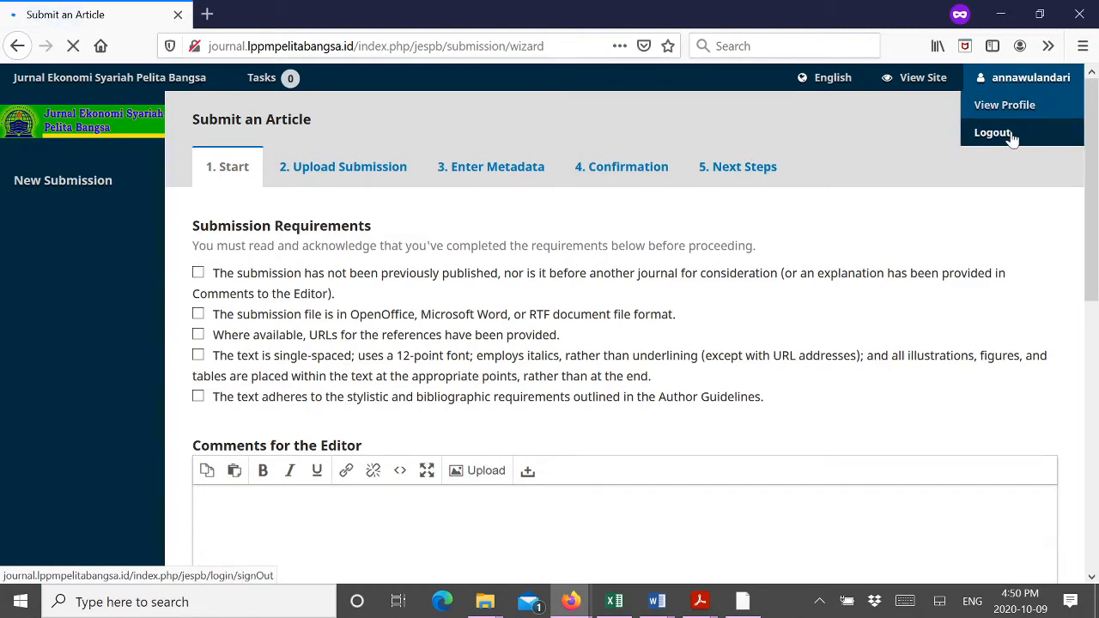
{"action": "left_click", "coordinate": [1011, 135]}
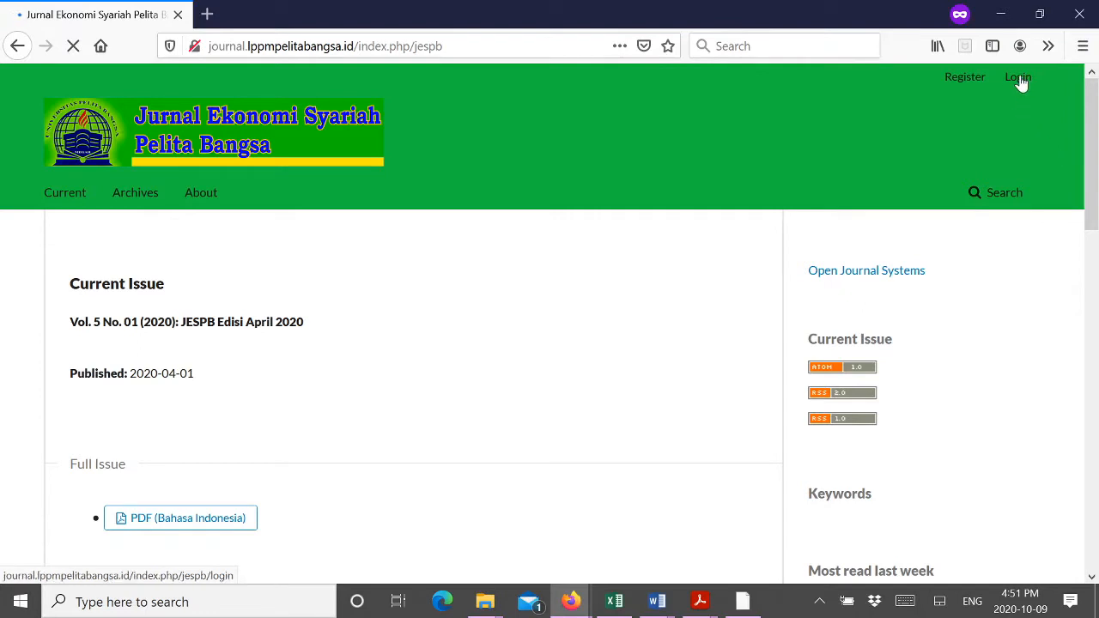
Step: Log back in to the journal with the new account's password
{"action": "left_click", "coordinate": [1019, 78]}
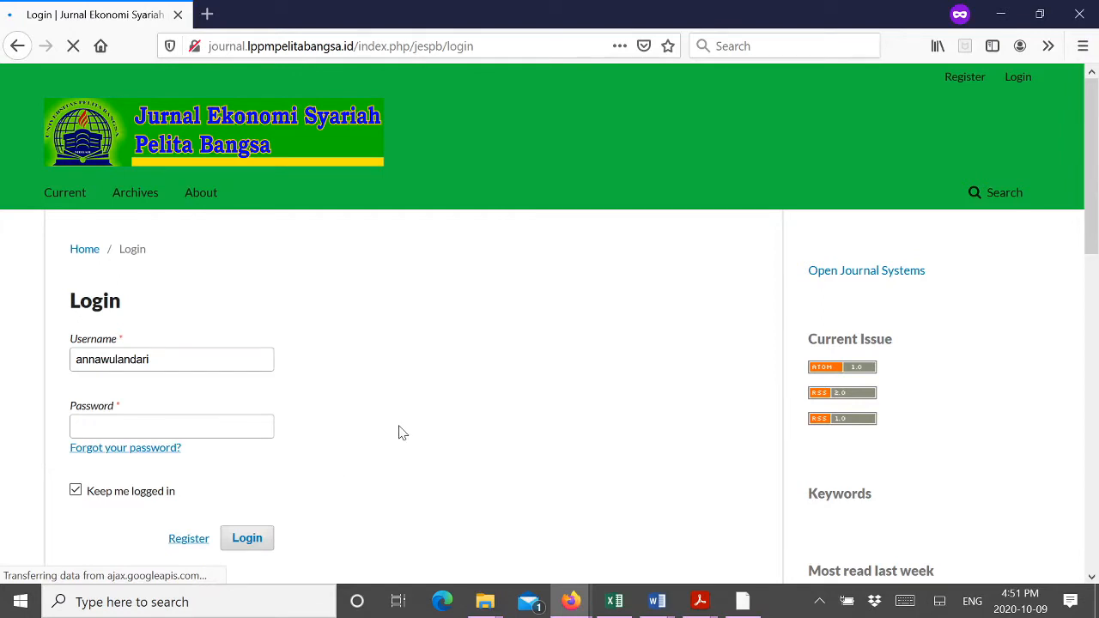
{"action": "left_click", "coordinate": [171, 427]}
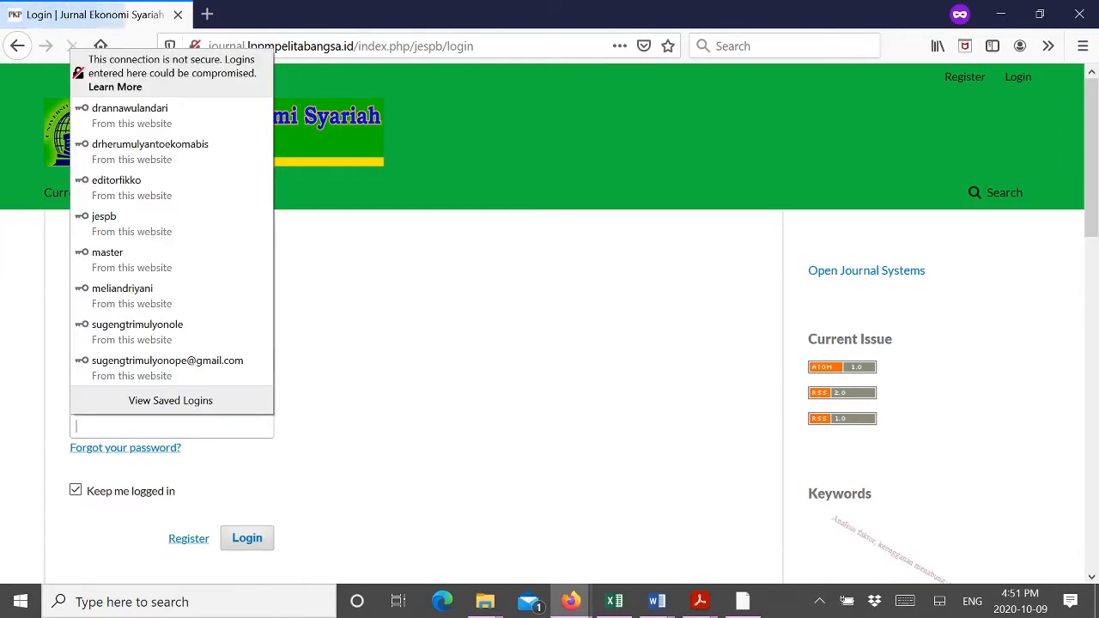
{"action": "type", "text": "•••••"}
{"action": "key", "text": "Return"}
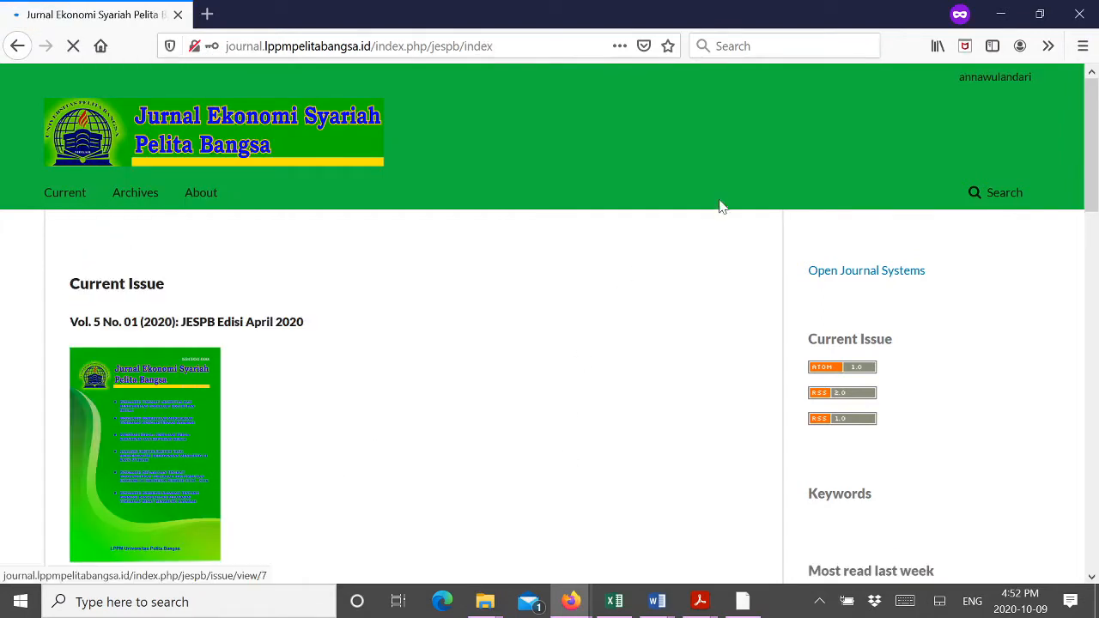
{"action": "mouse_move", "coordinate": [1022, 79]}
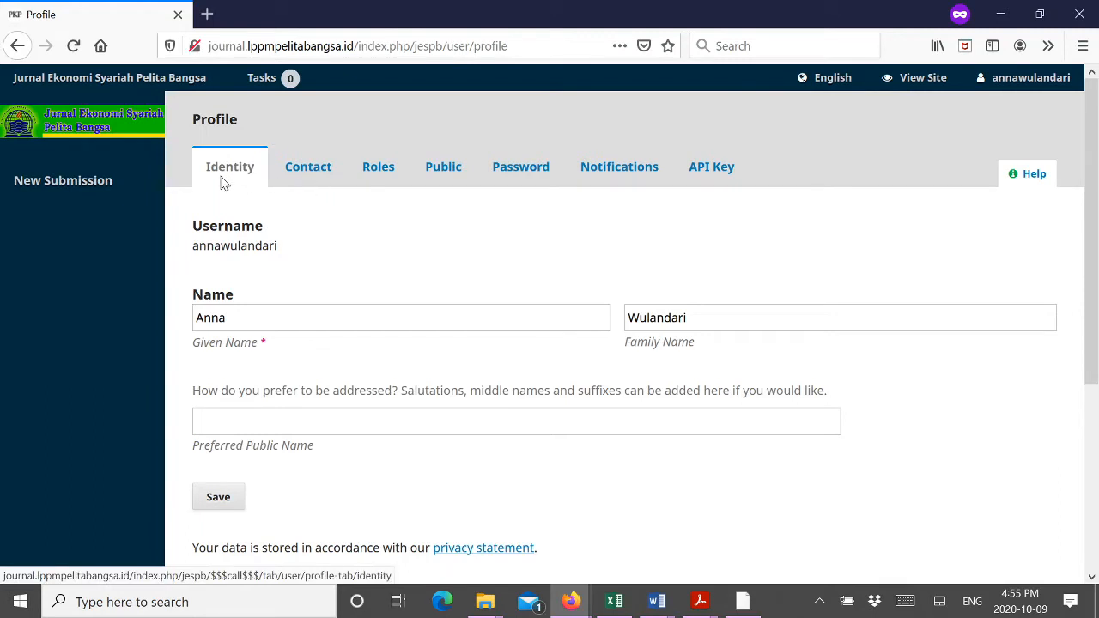
Step: Change the profile's roles from Reader to Author, save, and begin a new submission
{"action": "left_click", "coordinate": [319, 177]}
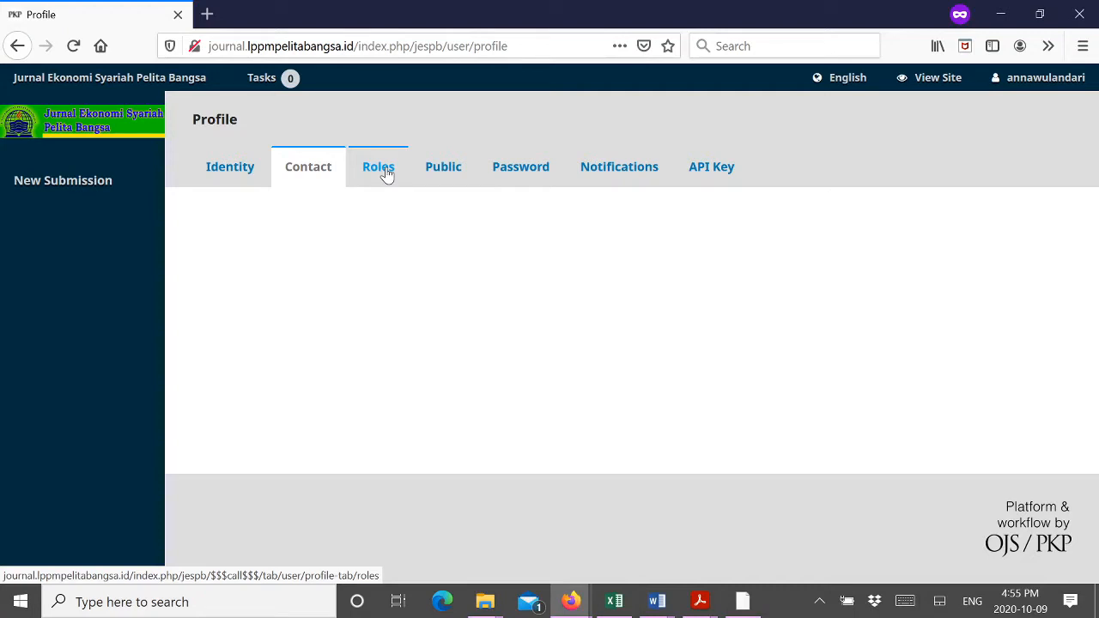
{"action": "left_click", "coordinate": [386, 175]}
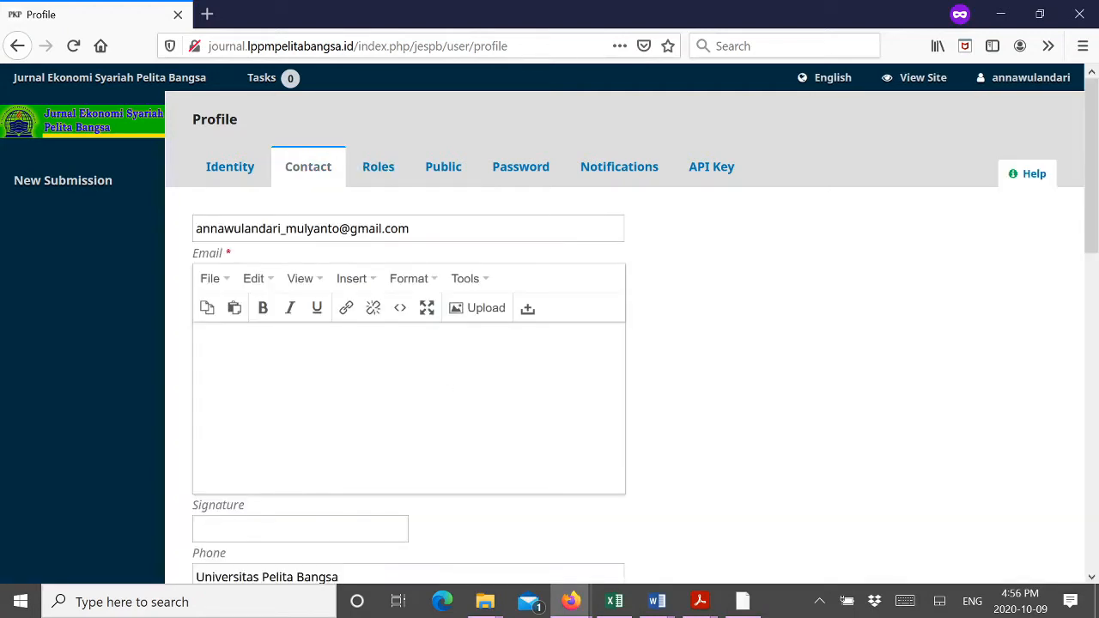
{"action": "left_click", "coordinate": [199, 247]}
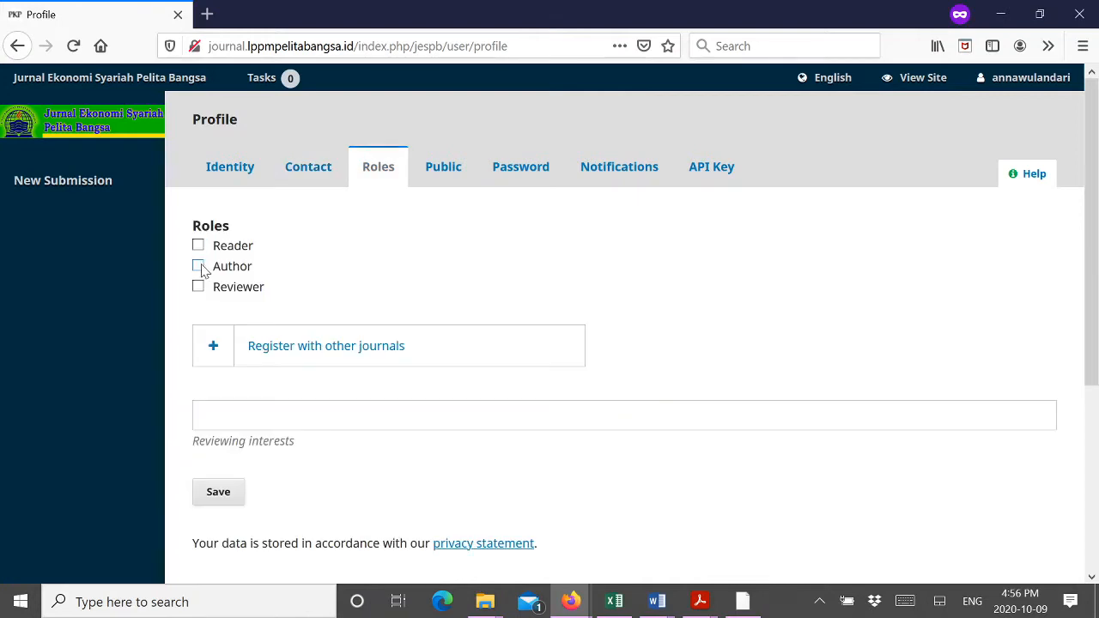
{"action": "left_click", "coordinate": [198, 266]}
{"action": "scroll", "coordinate": [329, 421], "scroll_direction": "down", "scroll_amount": 2}
{"action": "scroll", "coordinate": [292, 403], "scroll_direction": "up", "scroll_amount": 2}
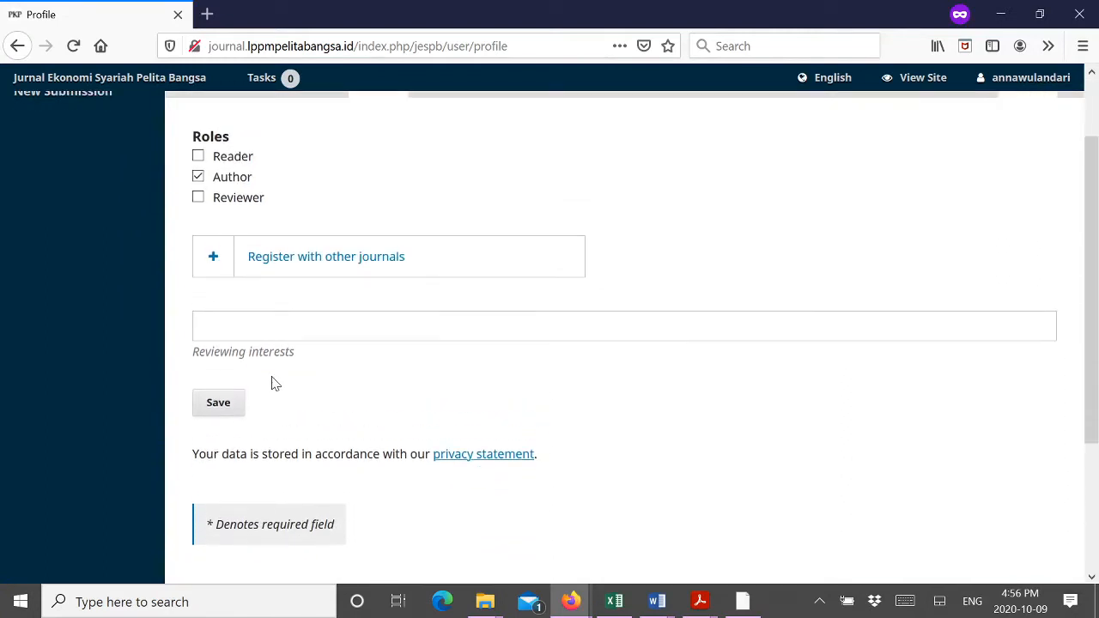
{"action": "left_click", "coordinate": [225, 488]}
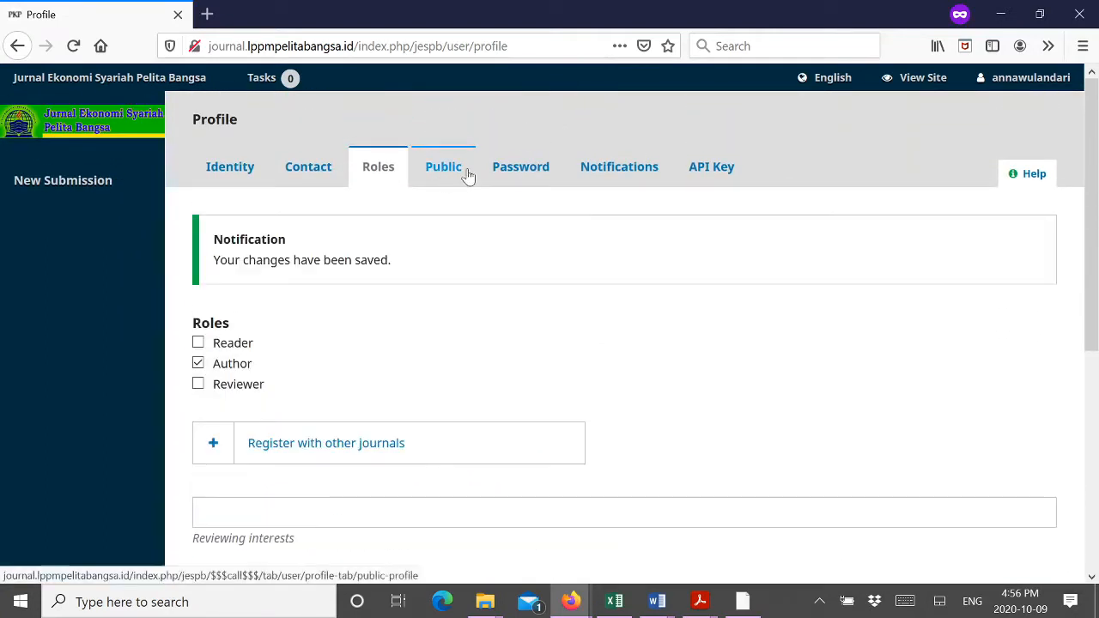
{"action": "left_click", "coordinate": [89, 187]}
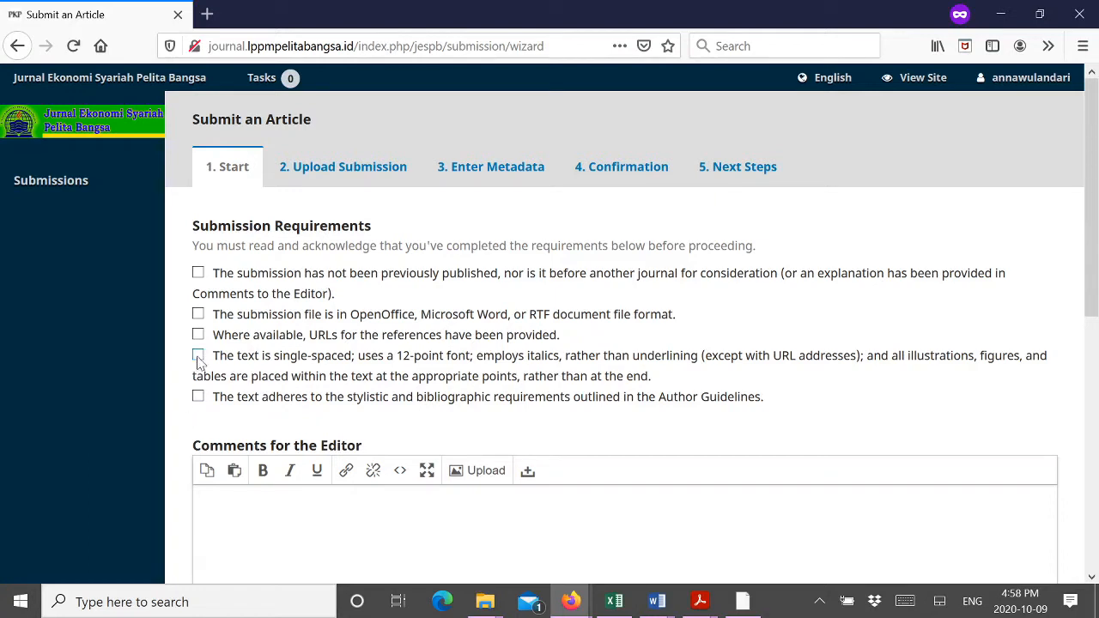
Step: Tick all five submission requirements and the privacy consent, then save the Start step
{"action": "left_click", "coordinate": [198, 274]}
{"action": "left_click", "coordinate": [198, 314]}
{"action": "left_click", "coordinate": [198, 335]}
{"action": "left_click", "coordinate": [198, 355]}
{"action": "left_click", "coordinate": [199, 397]}
{"action": "scroll", "coordinate": [264, 438], "scroll_direction": "down", "scroll_amount": 2}
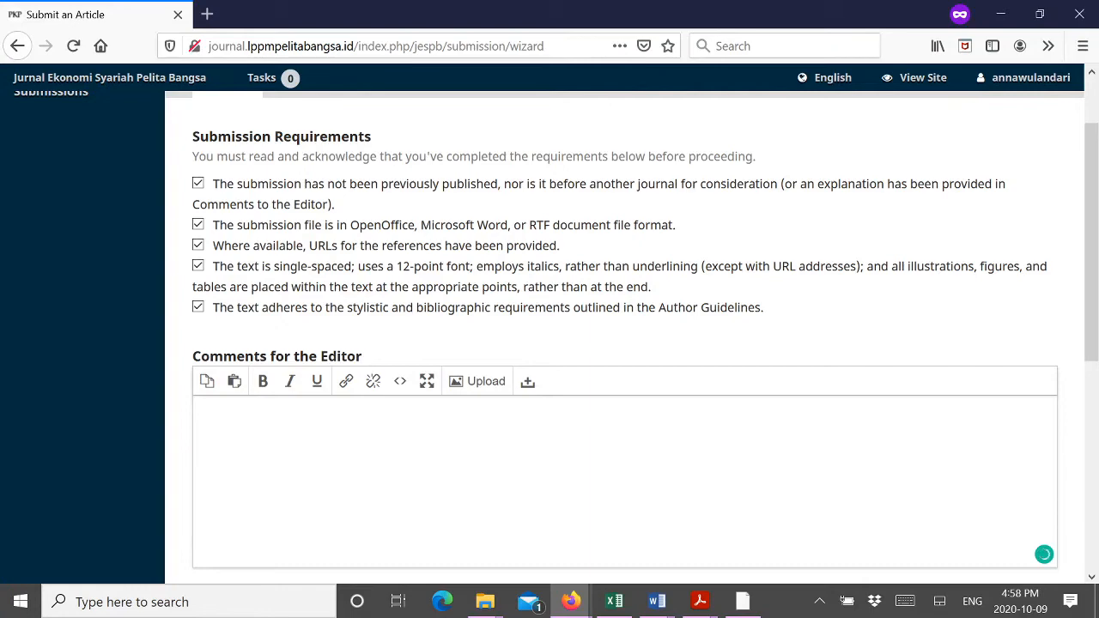
{"action": "type", "text": "kadjlkfja"}
{"action": "scroll", "coordinate": [260, 432], "scroll_direction": "down", "scroll_amount": 5}
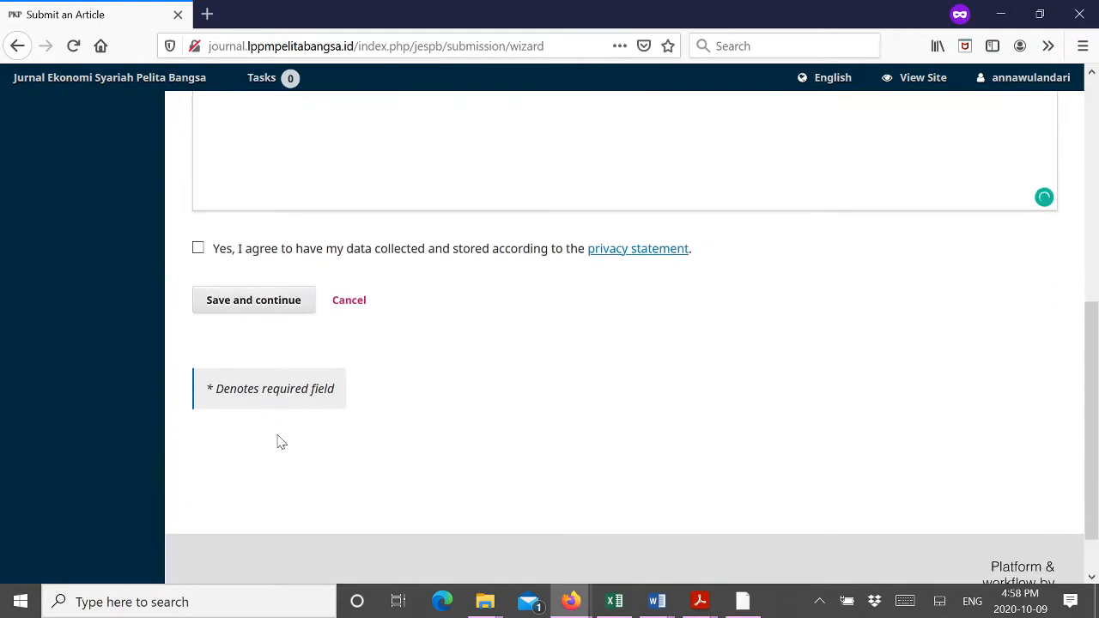
{"action": "left_click", "coordinate": [268, 305]}
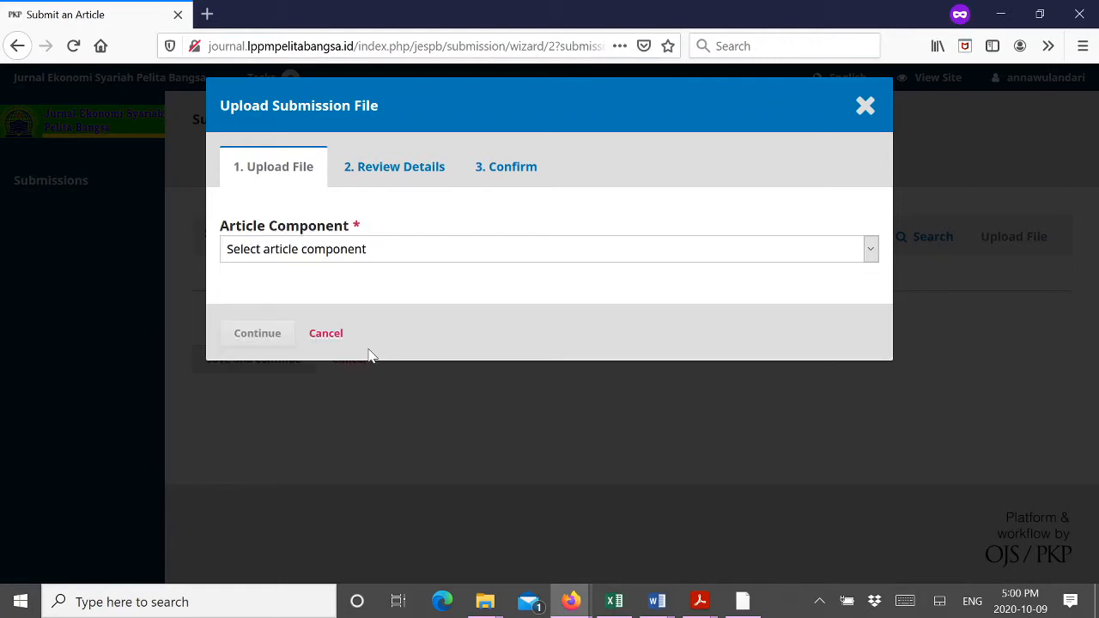
Step: Upload Template JESPB FAI.docx as the Article Text component and continue to its details
{"action": "left_click_drag", "start_coordinate": [502, 98], "coordinate": [500, 148]}
{"action": "left_click", "coordinate": [519, 105]}
{"action": "left_click", "coordinate": [456, 250]}
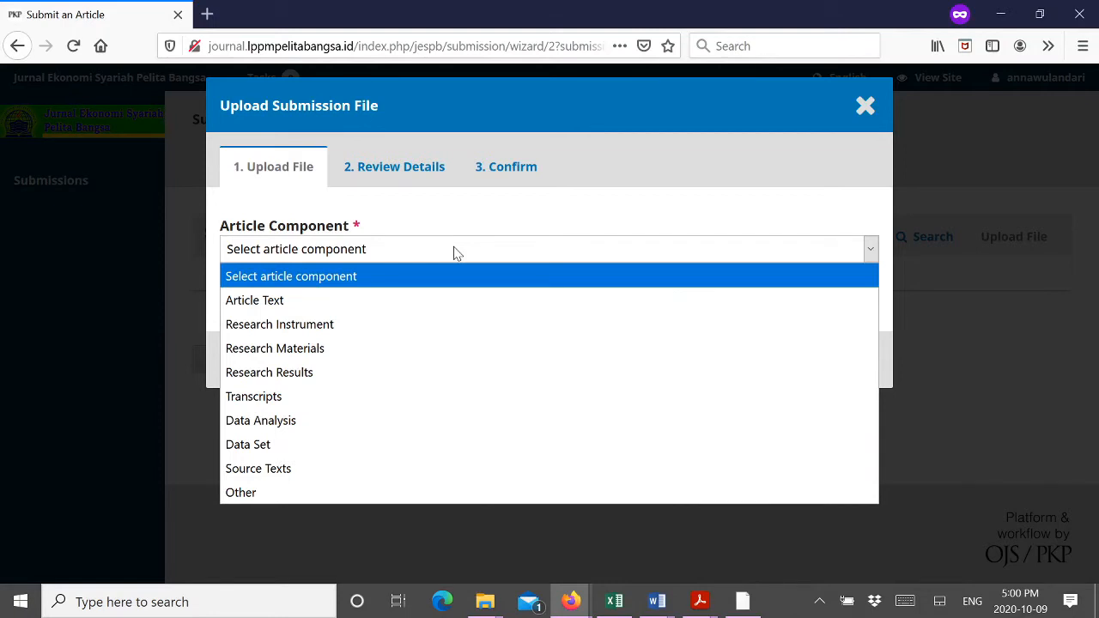
{"action": "left_click", "coordinate": [440, 308]}
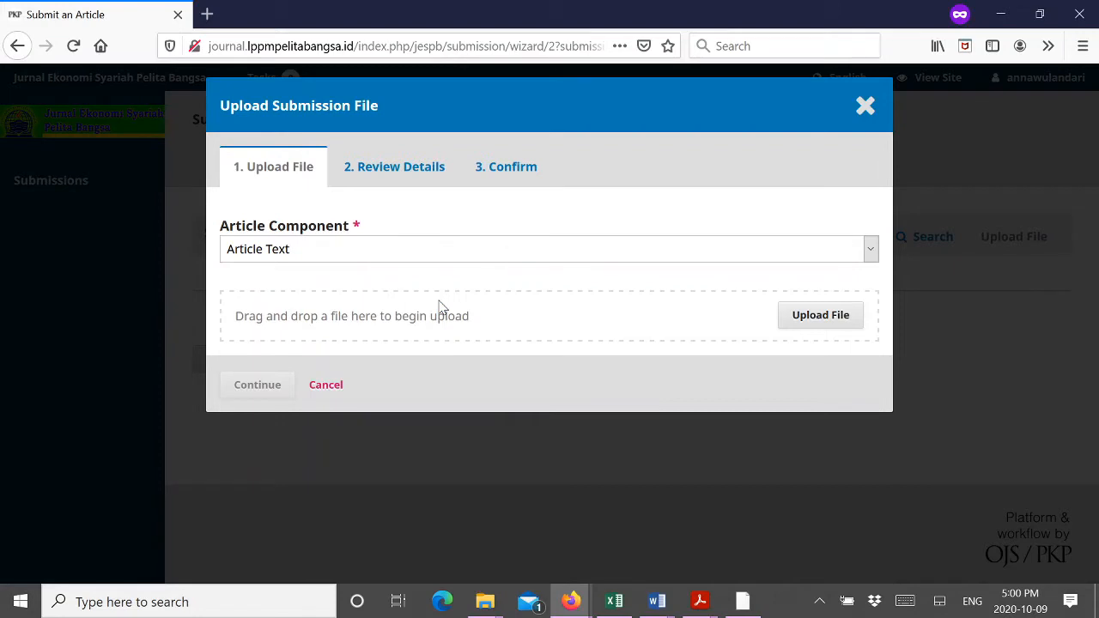
{"action": "left_click", "coordinate": [800, 319]}
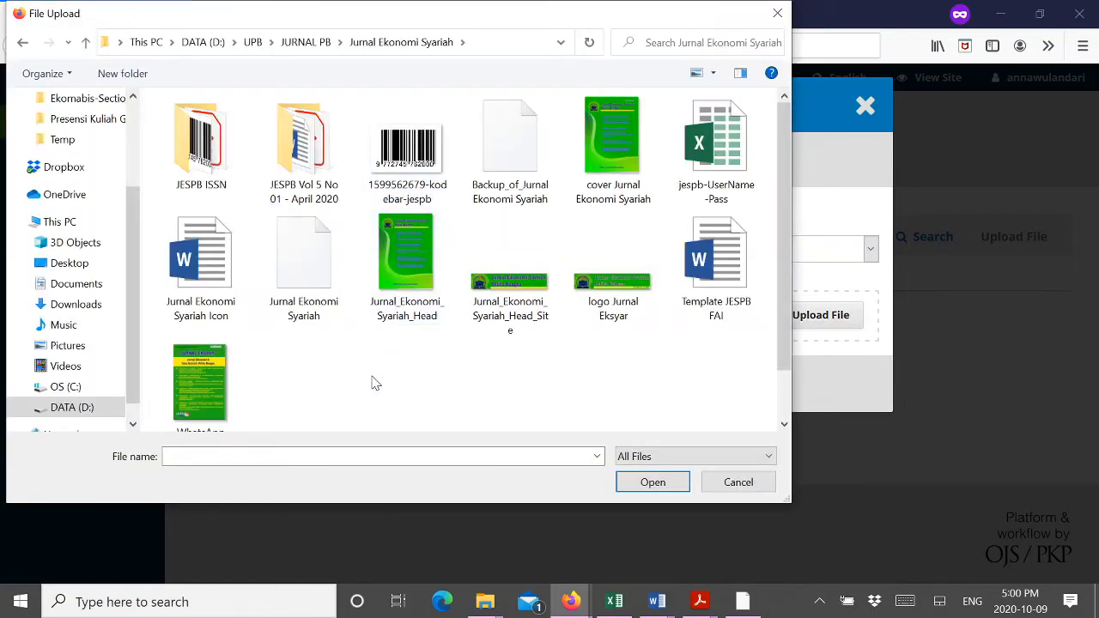
{"action": "left_click", "coordinate": [720, 256]}
{"action": "left_click", "coordinate": [650, 485]}
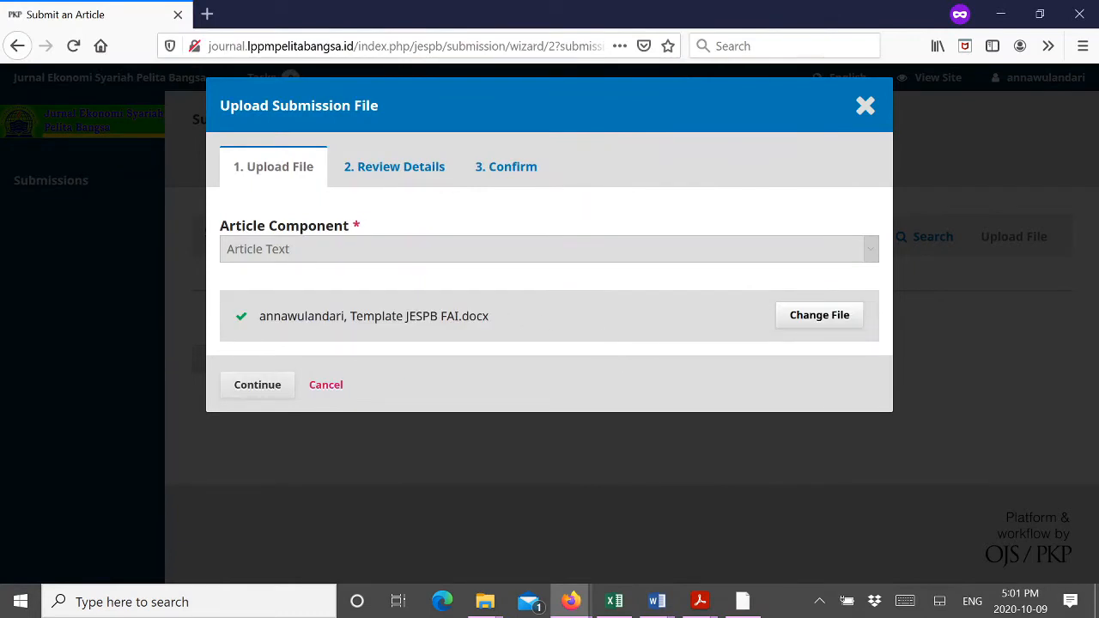
{"action": "left_click", "coordinate": [254, 388]}
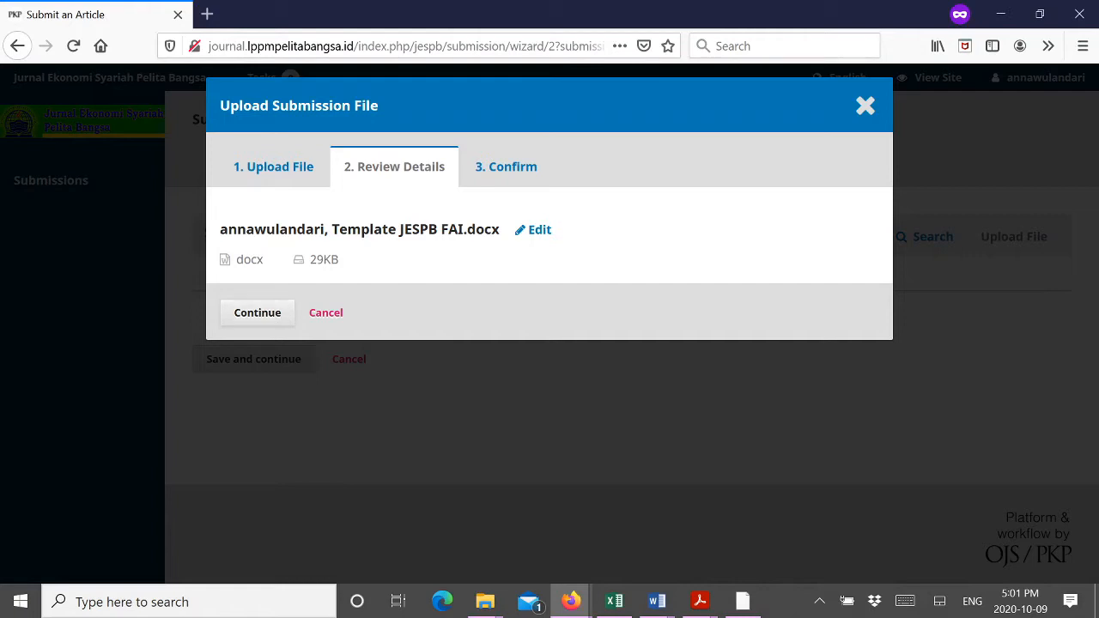
Step: Accept the file details, finish the upload, and save the Upload Submission step
{"action": "left_click_drag", "start_coordinate": [332, 230], "coordinate": [499, 229]}
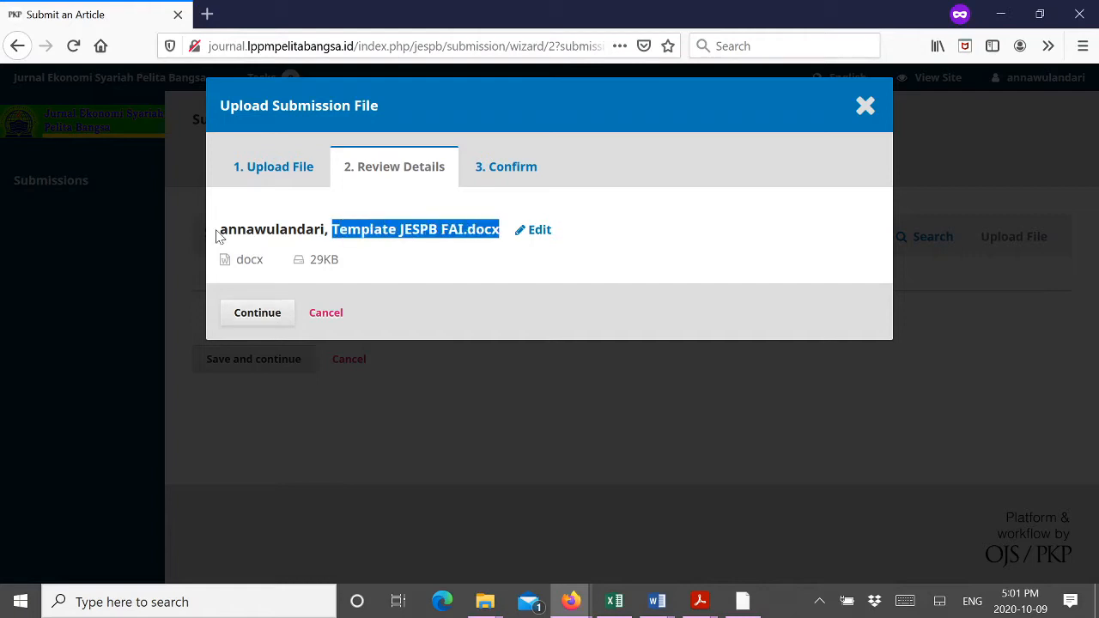
{"action": "left_click_drag", "start_coordinate": [220, 230], "coordinate": [328, 229]}
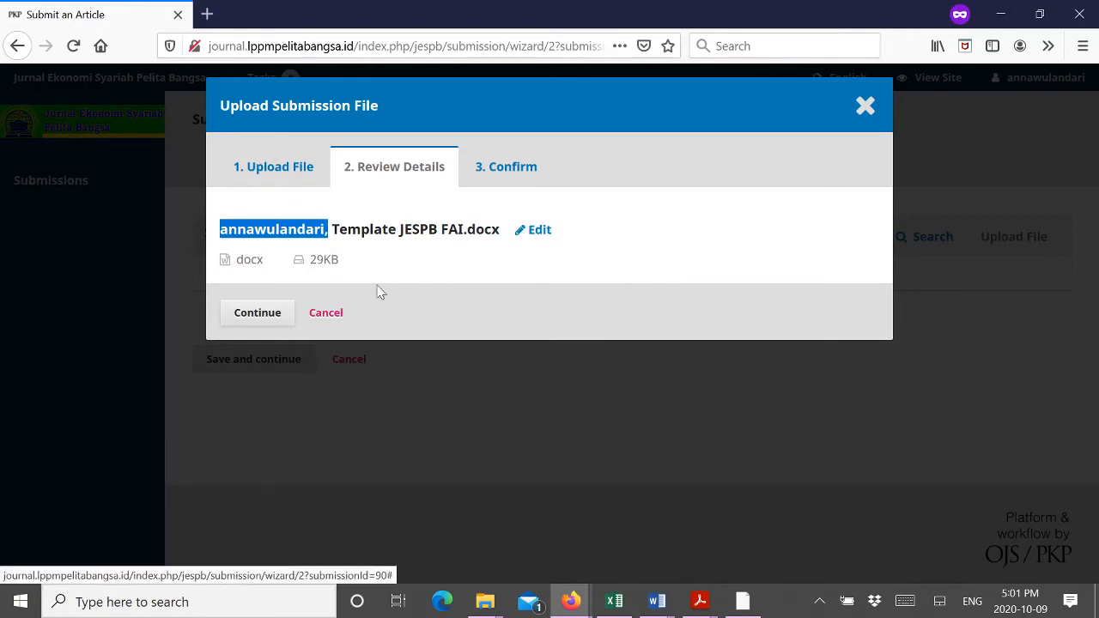
{"action": "left_click", "coordinate": [251, 315]}
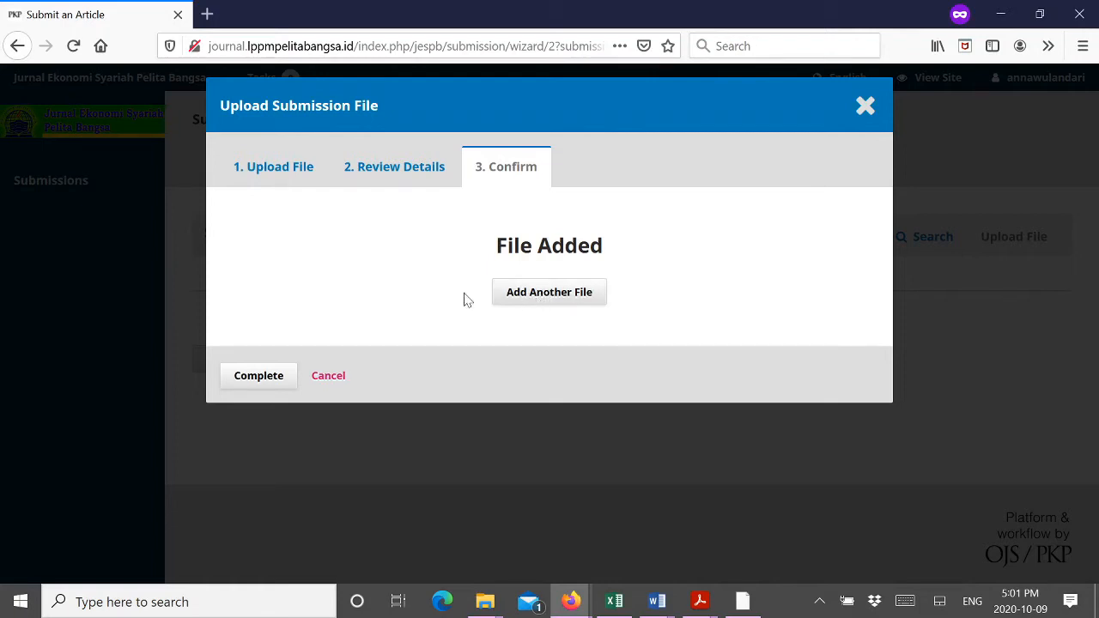
{"action": "left_click", "coordinate": [258, 378]}
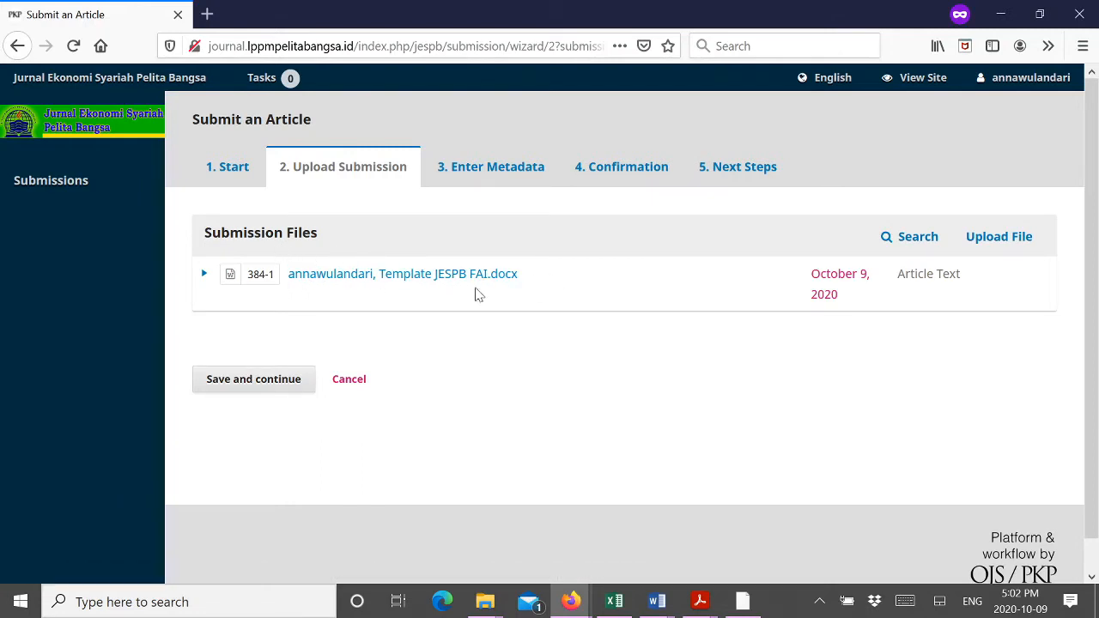
{"action": "left_click", "coordinate": [251, 386]}
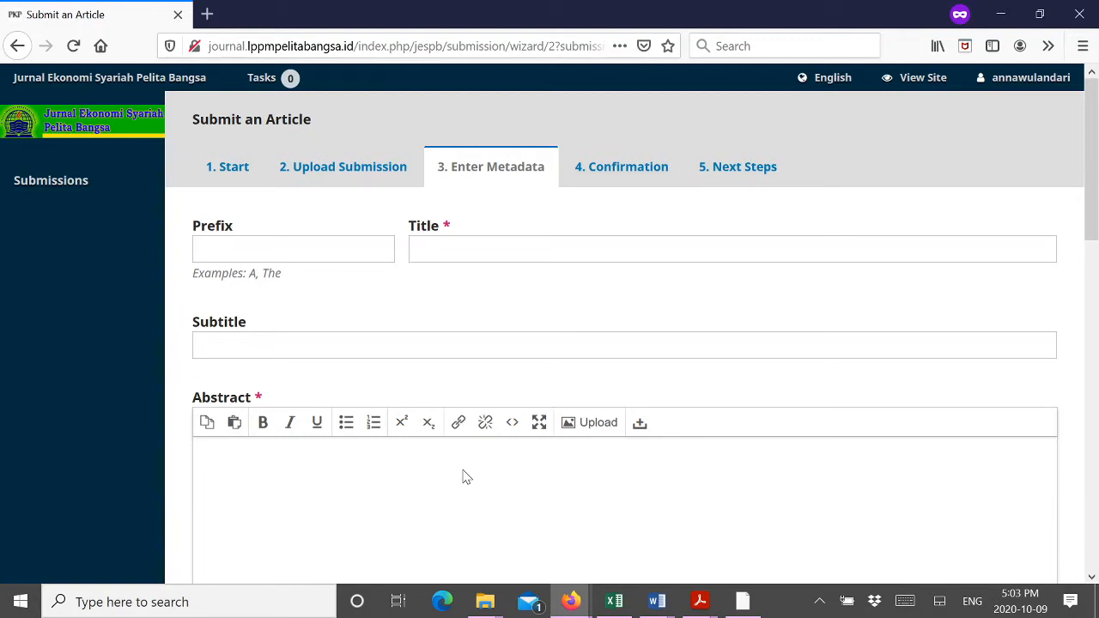
Step: Paste the article title copied from the Word template into the Title field
{"action": "left_click", "coordinate": [513, 254]}
{"action": "left_click", "coordinate": [657, 601]}
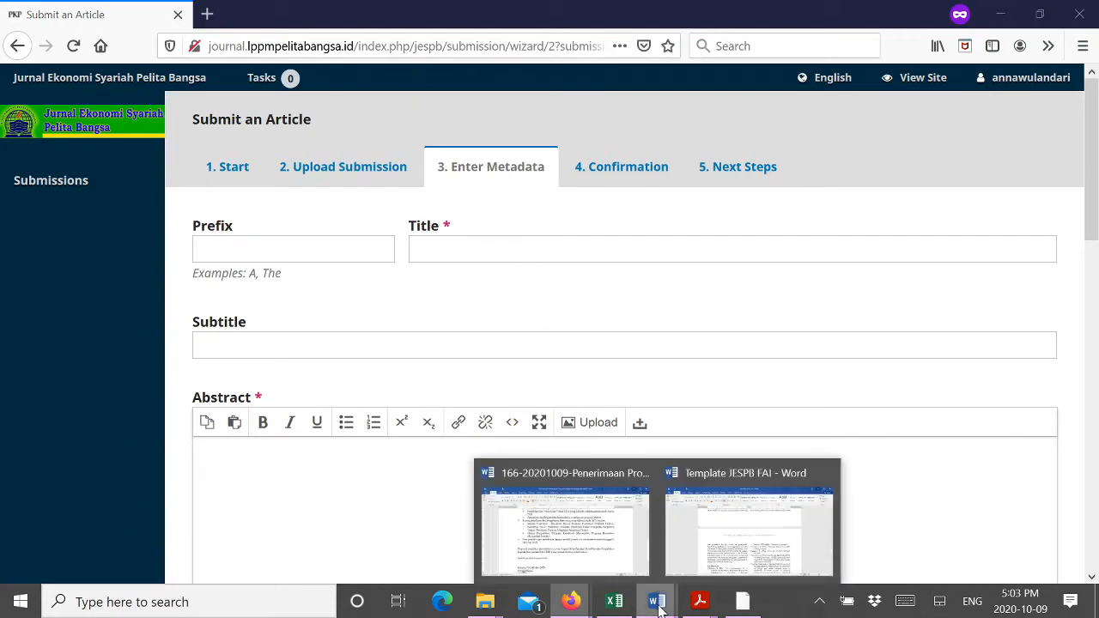
{"action": "left_click", "coordinate": [713, 501]}
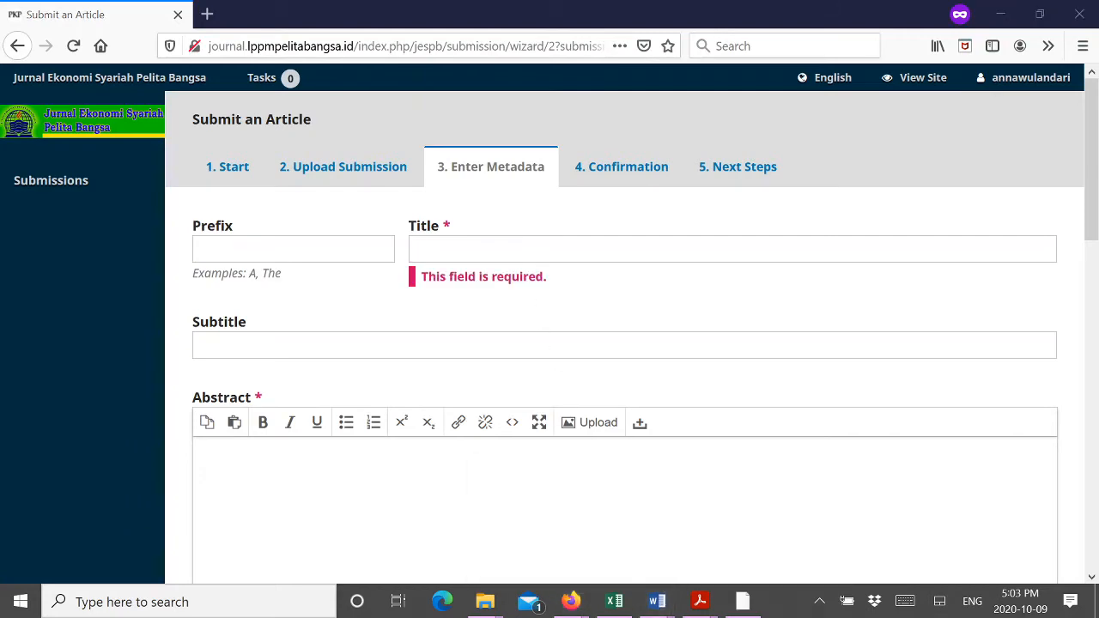
{"action": "scroll", "coordinate": [535, 427], "scroll_direction": "up", "scroll_amount": 8}
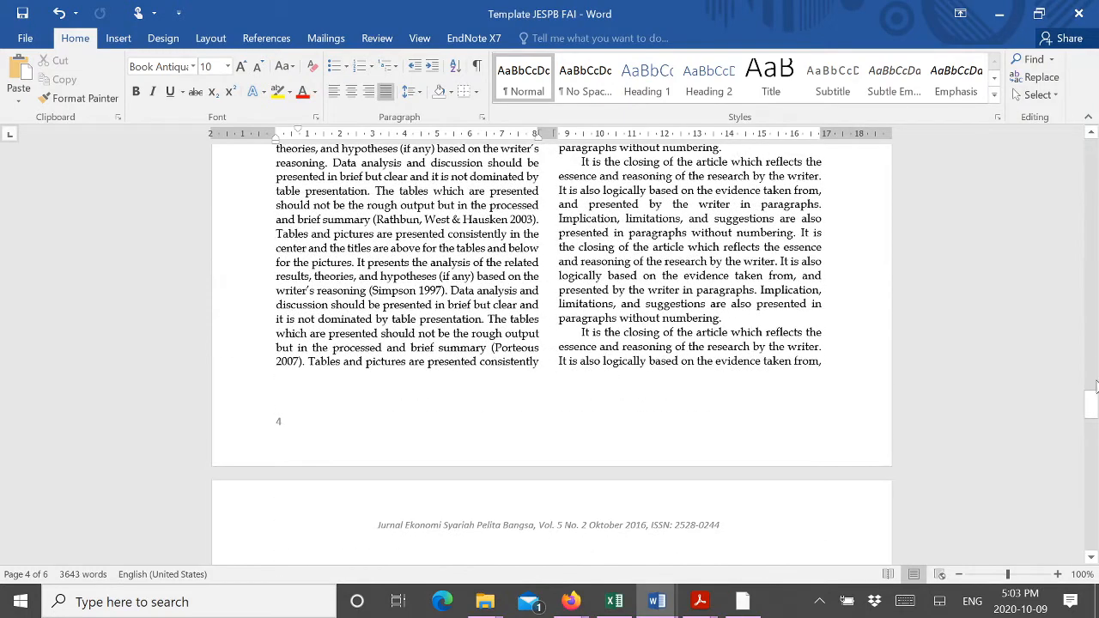
{"action": "key", "text": "alt+Tab"}
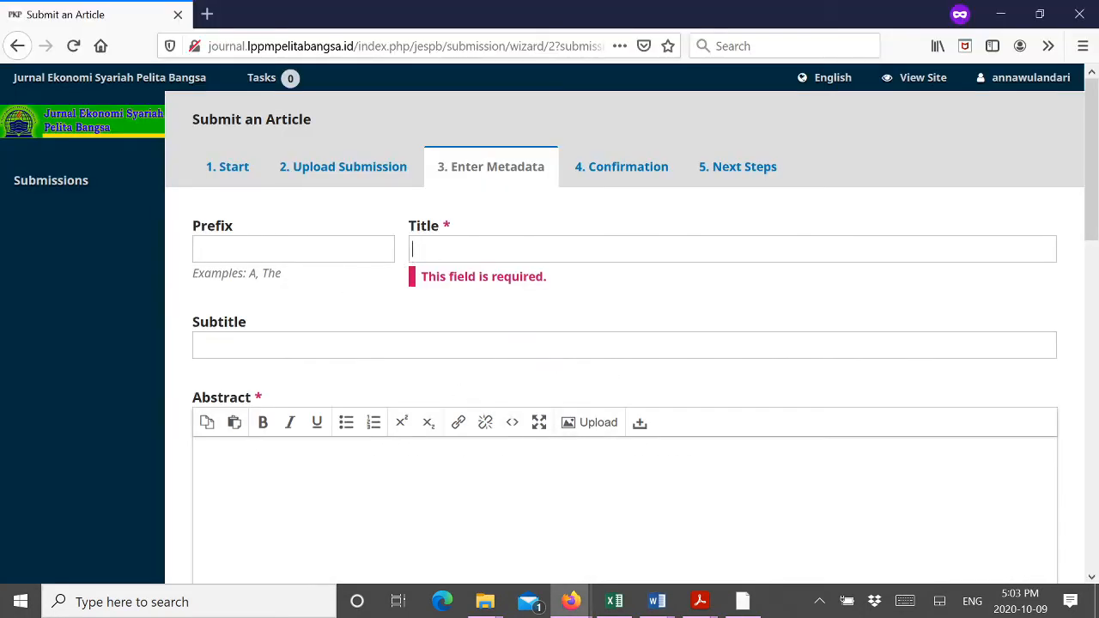
{"action": "left_click", "coordinate": [410, 254]}
{"action": "type", "text": "Instructions/Template for Preparing Article for Jurnal Eksyar, Jurnal Ekonomi & Ilmu Syariah Pelita Bangsa"}
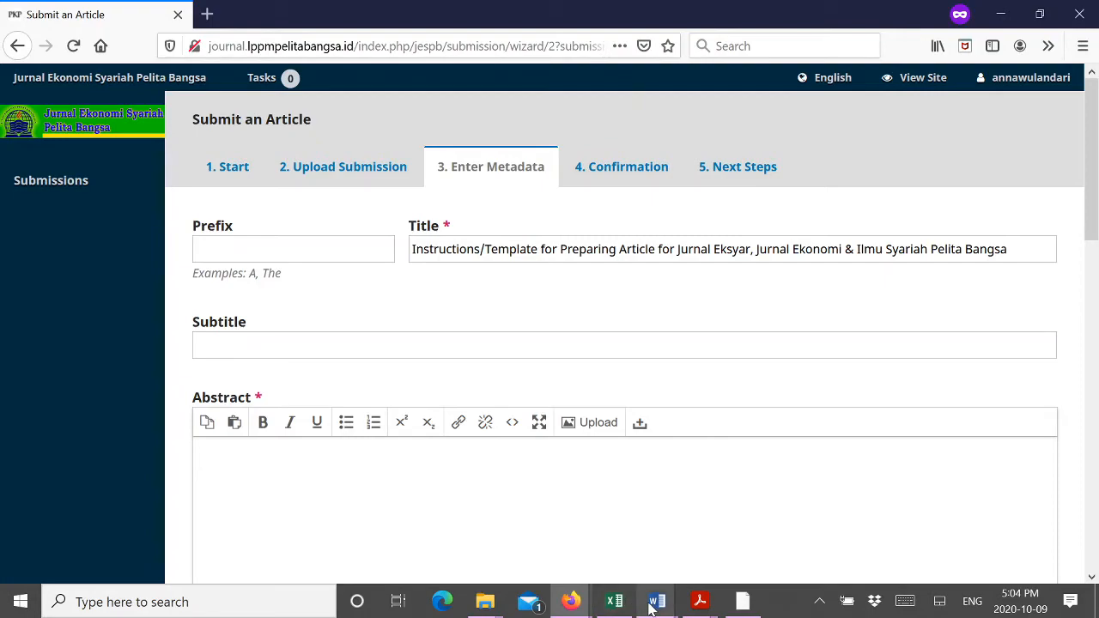
Step: Bring in the abstract from the Word template and scroll down to List of Contributors
{"action": "mouse_move", "coordinate": [652, 605]}
{"action": "left_click", "coordinate": [717, 540]}
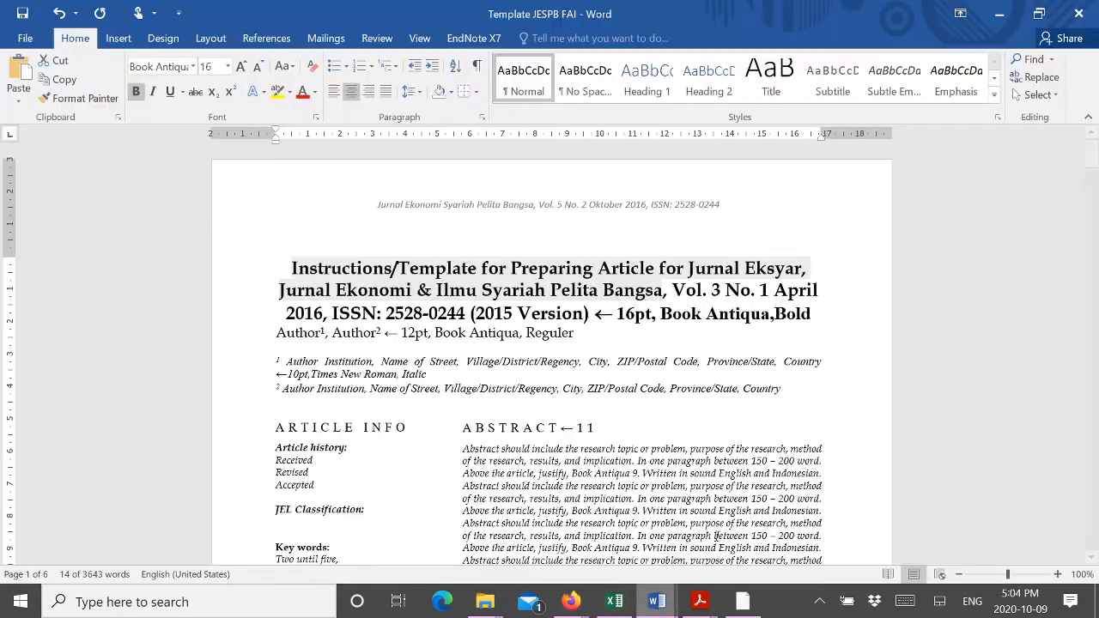
{"action": "scroll", "coordinate": [717, 537], "scroll_direction": "down", "scroll_amount": 4}
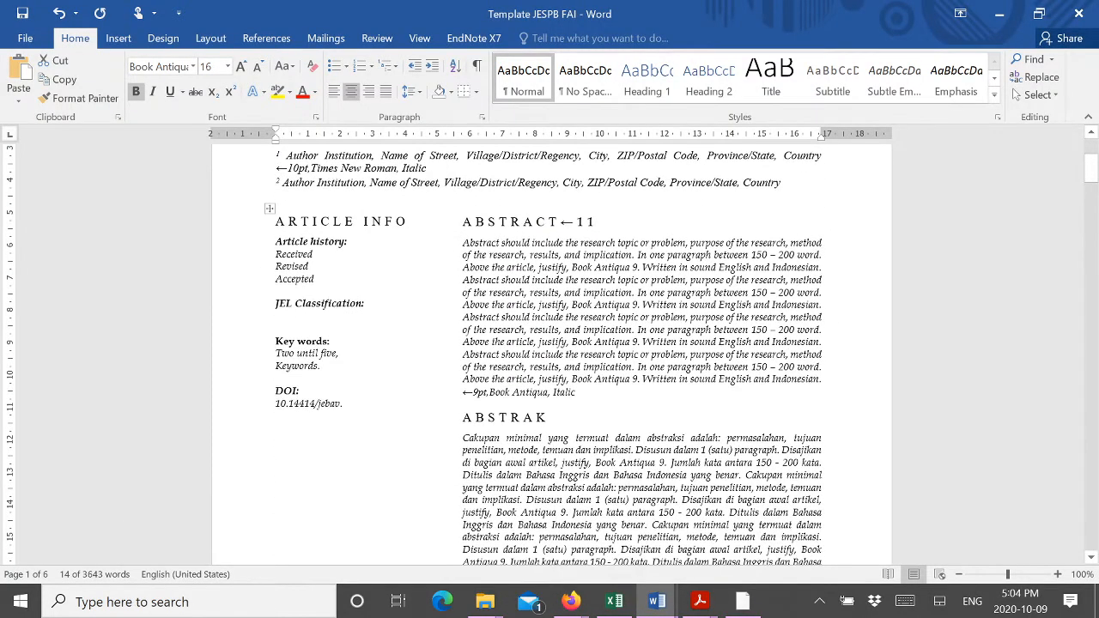
{"action": "key", "text": "alt+Tab"}
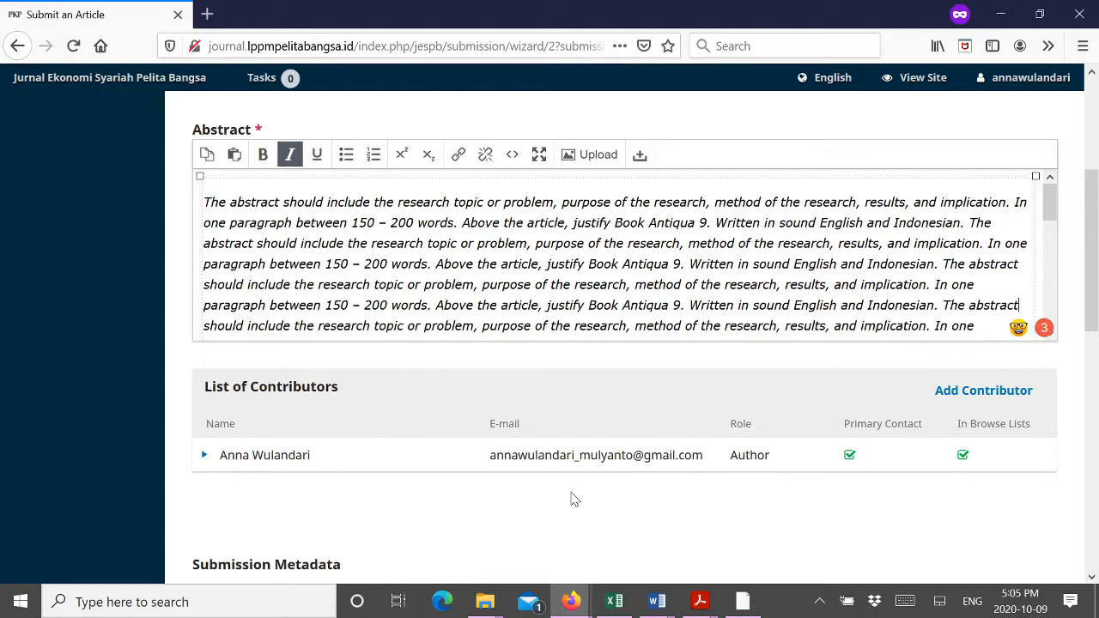
{"action": "scroll", "coordinate": [573, 500], "scroll_direction": "down", "scroll_amount": 2}
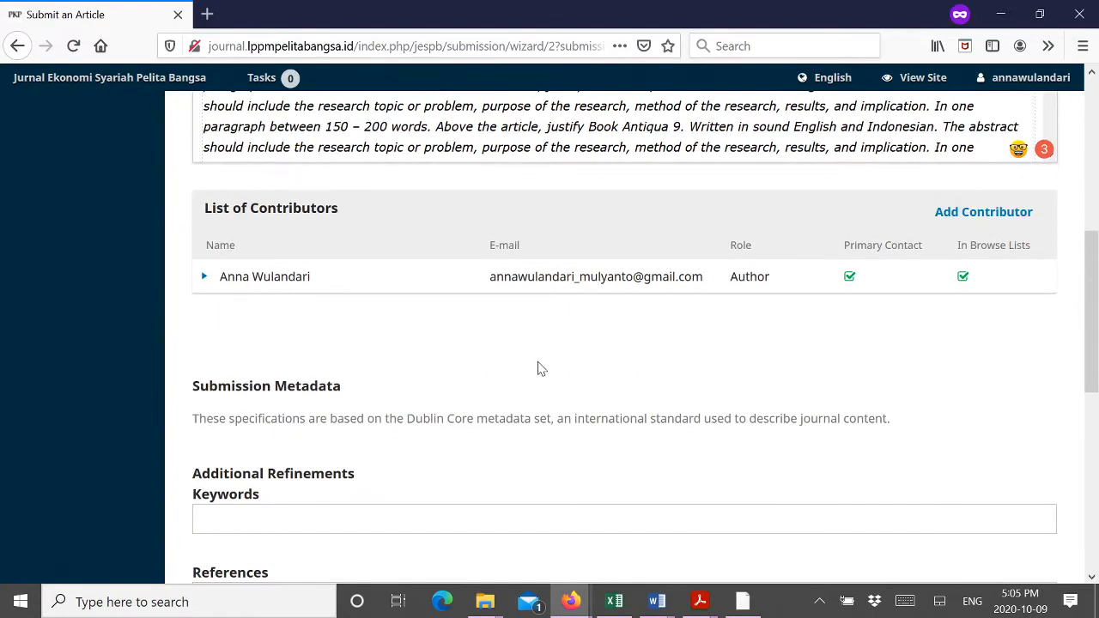
{"action": "scroll", "coordinate": [539, 368], "scroll_direction": "down", "scroll_amount": 1}
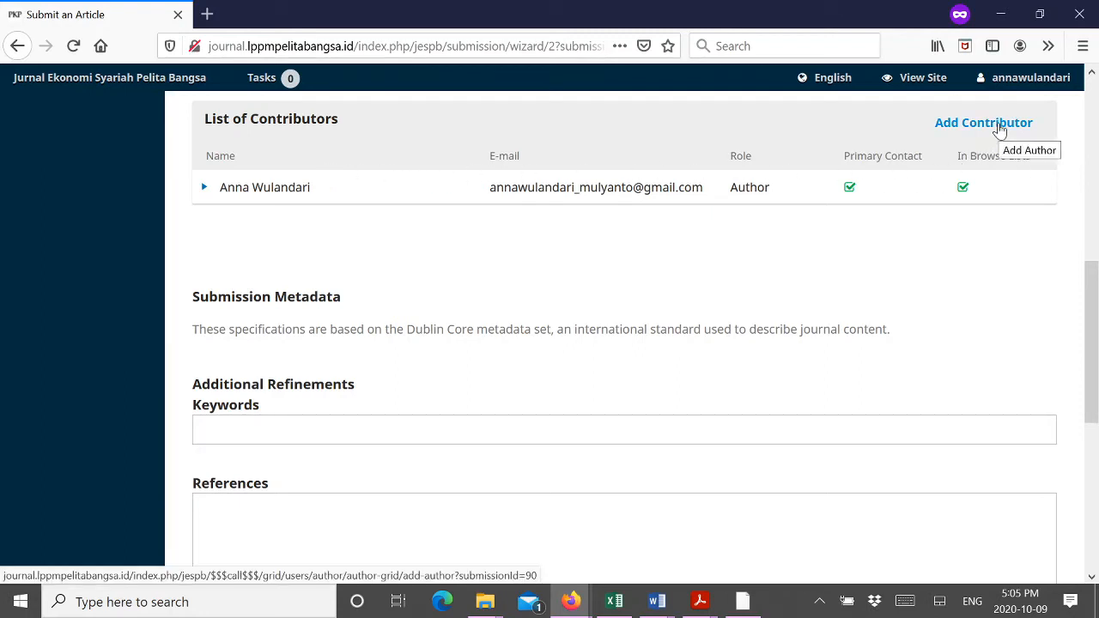
Step: Add a contributor with given name, family name, preferred public name and e-mail address
{"action": "left_click", "coordinate": [999, 123]}
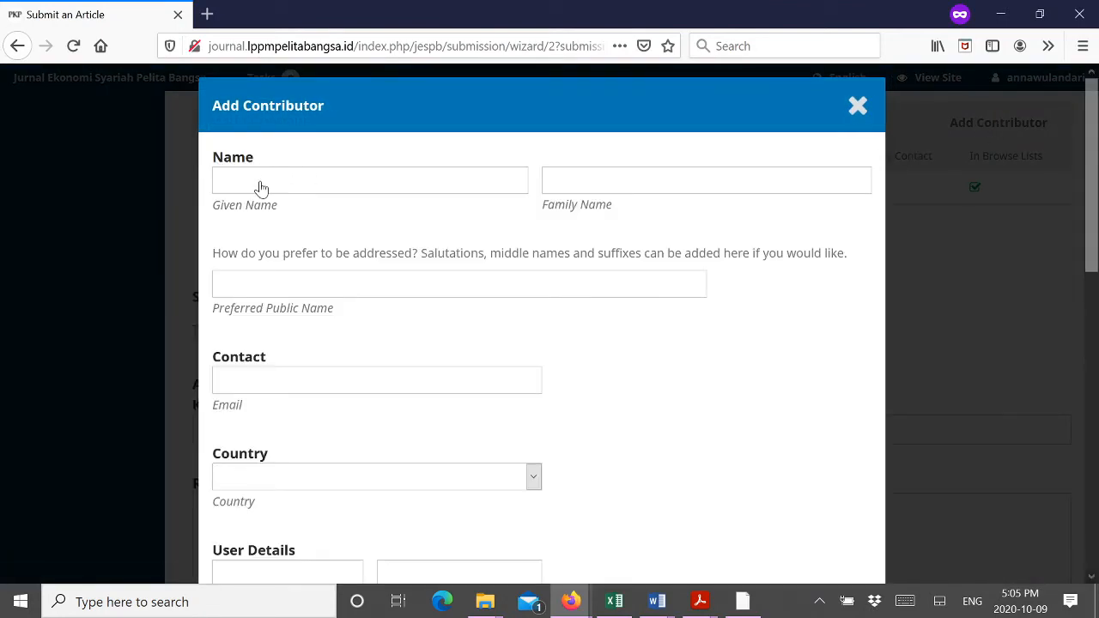
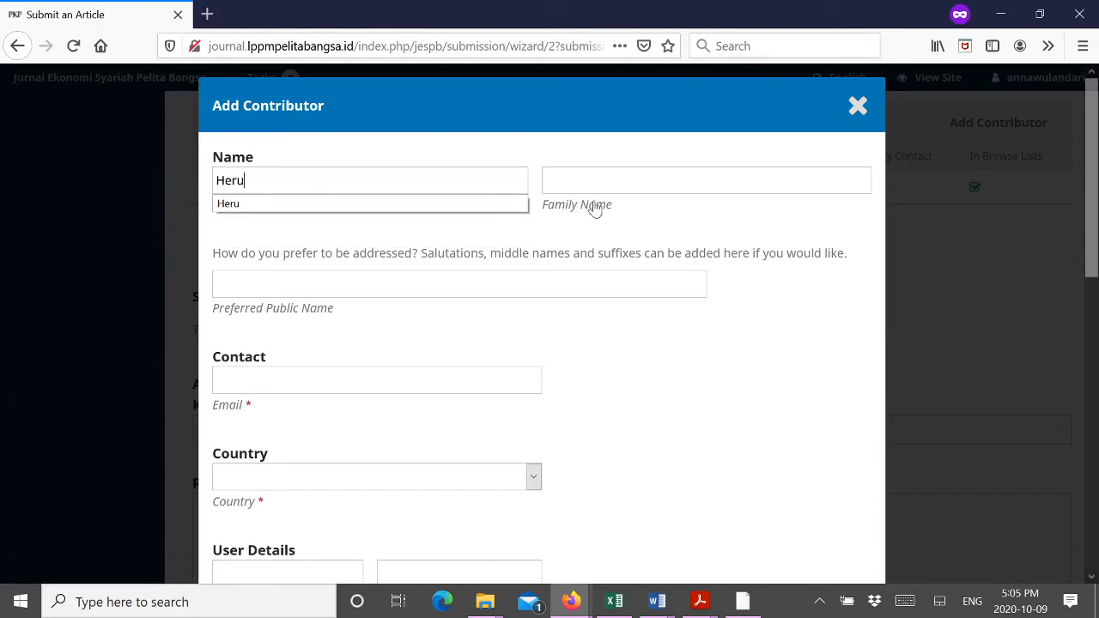
{"action": "key", "text": "Tab"}
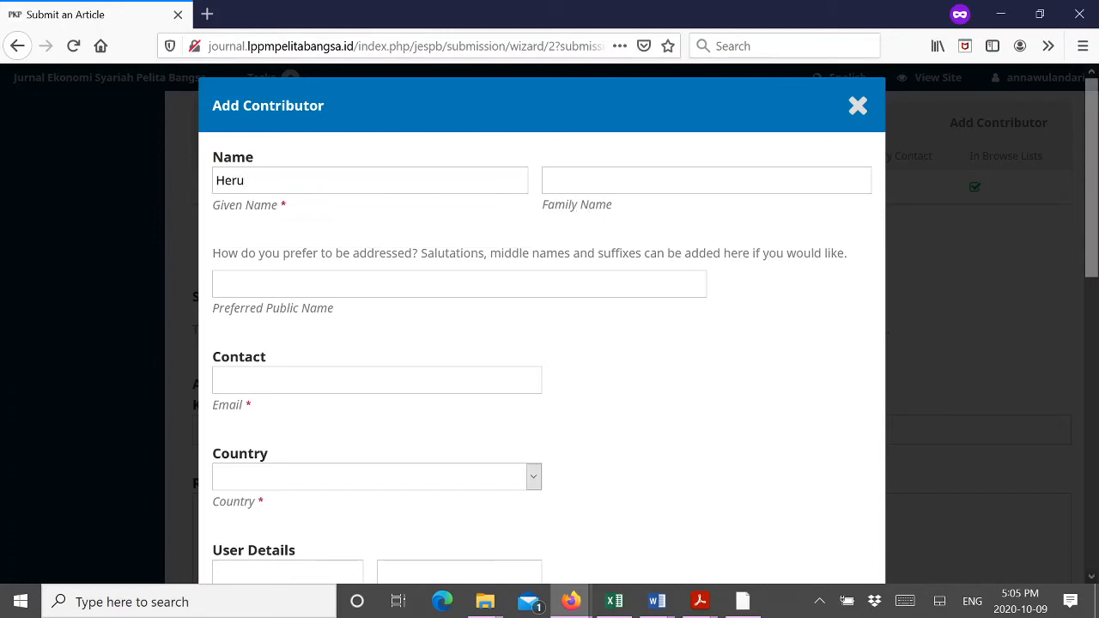
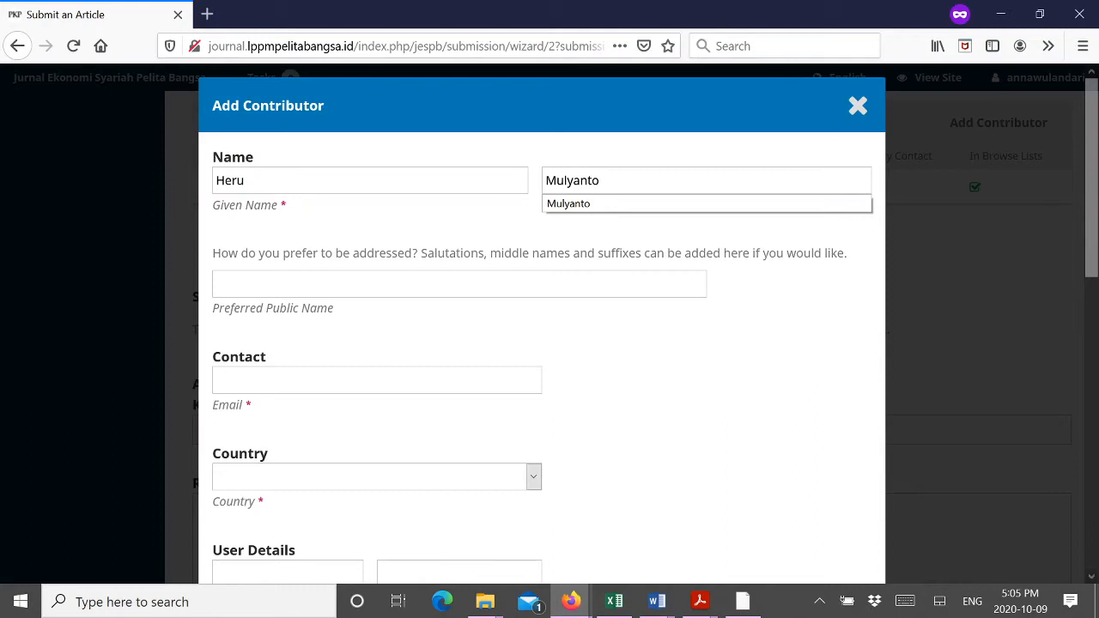
{"action": "left_click", "coordinate": [500, 185]}
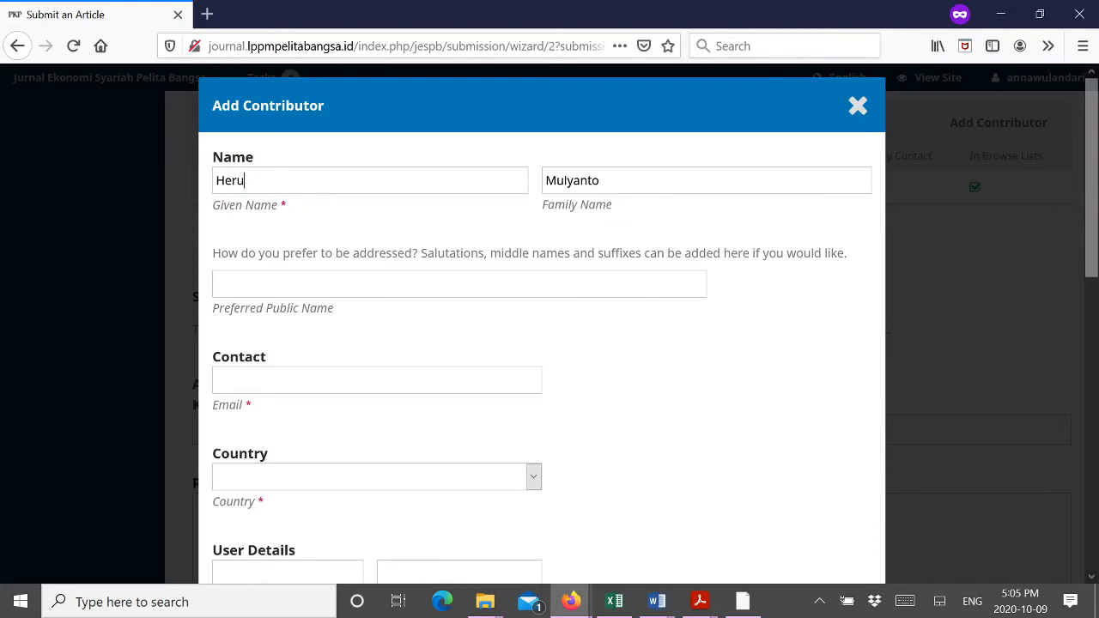
{"action": "left_click", "coordinate": [602, 180]}
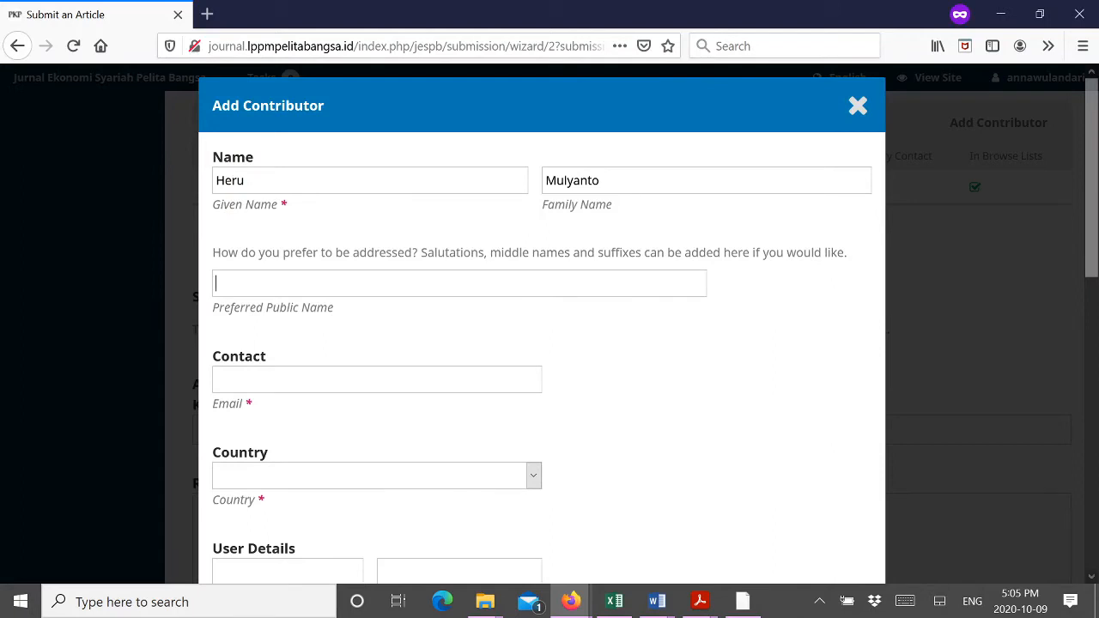
{"action": "left_click", "coordinate": [460, 284]}
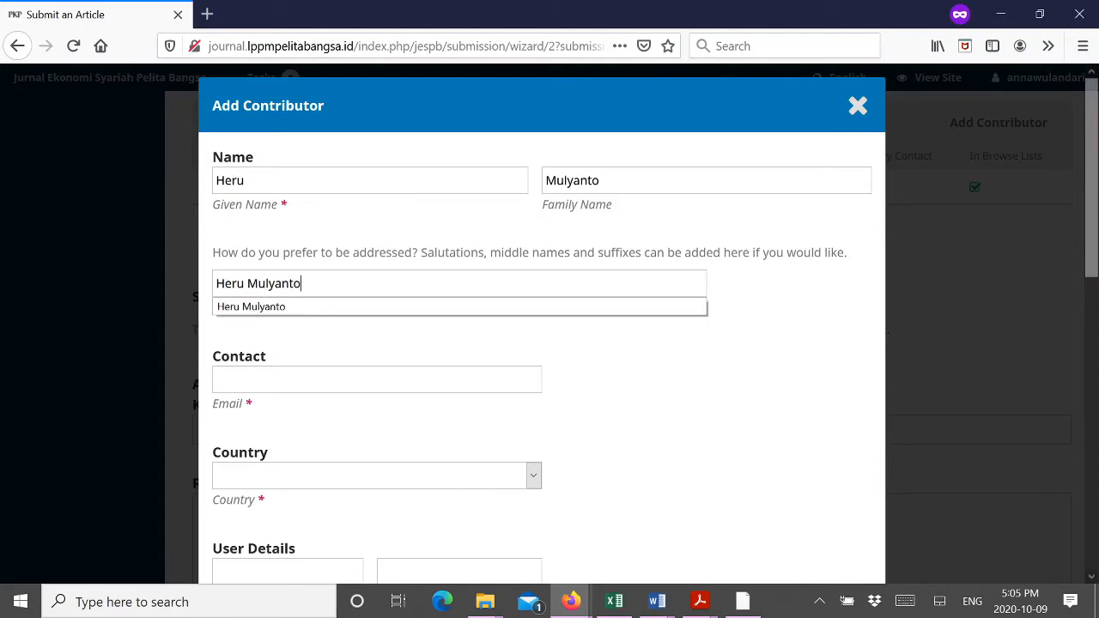
{"action": "key", "text": "Tab"}
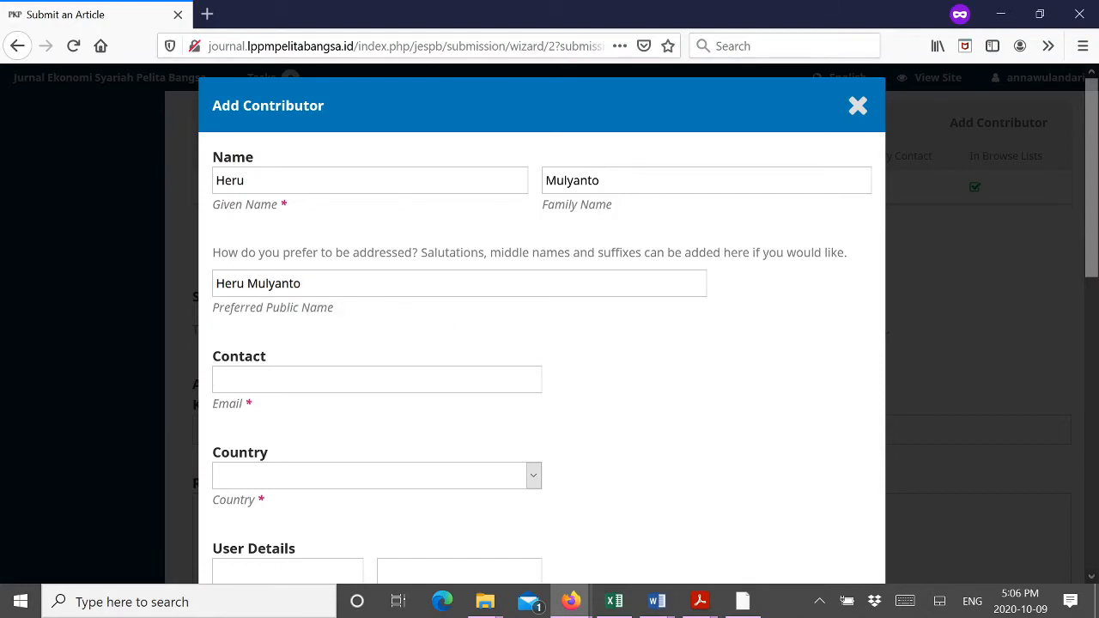
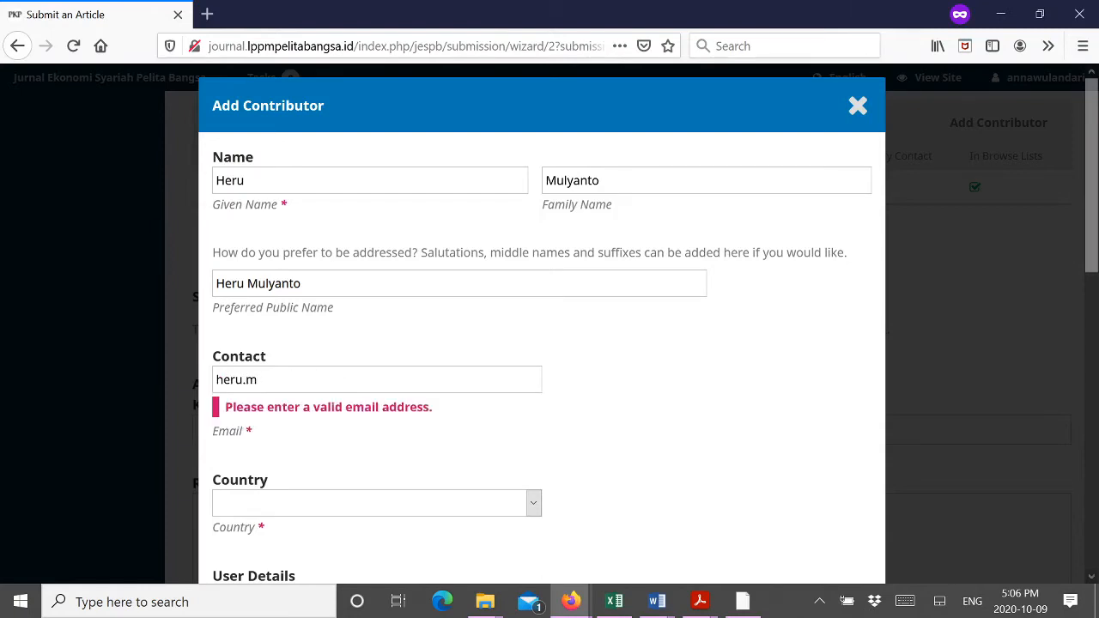
Step: Set the contributor's country to Indonesia and affiliation to Sekolah Tinggi Ilmu Ekonomi IPWI Jakarta
{"action": "left_click", "coordinate": [400, 478]}
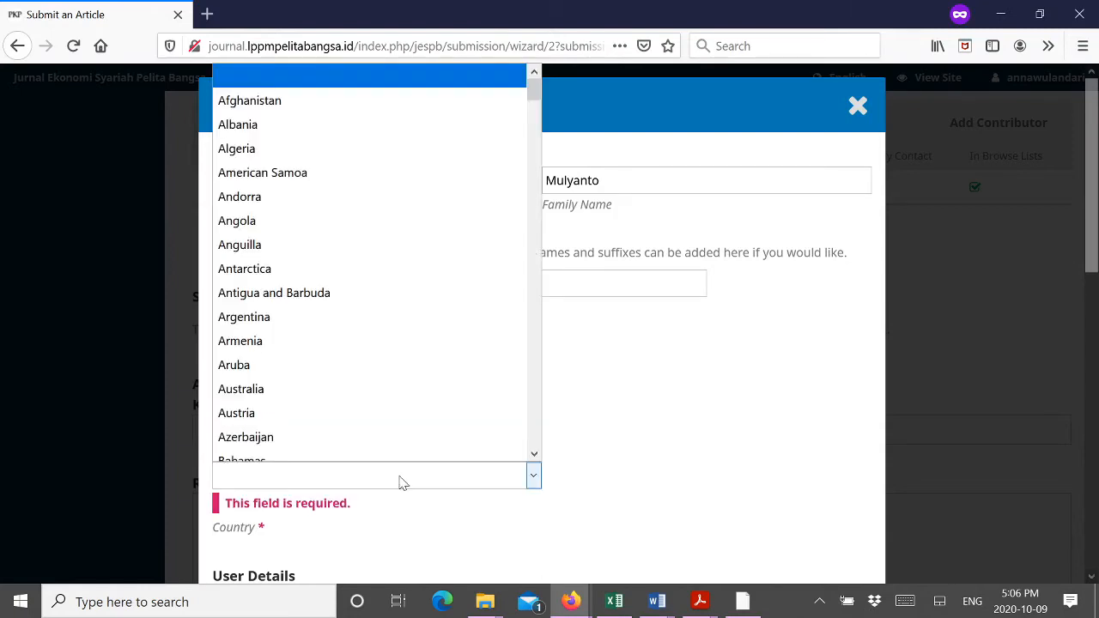
{"action": "key", "text": "i"}
{"action": "key", "text": "i"}
{"action": "key", "text": "i"}
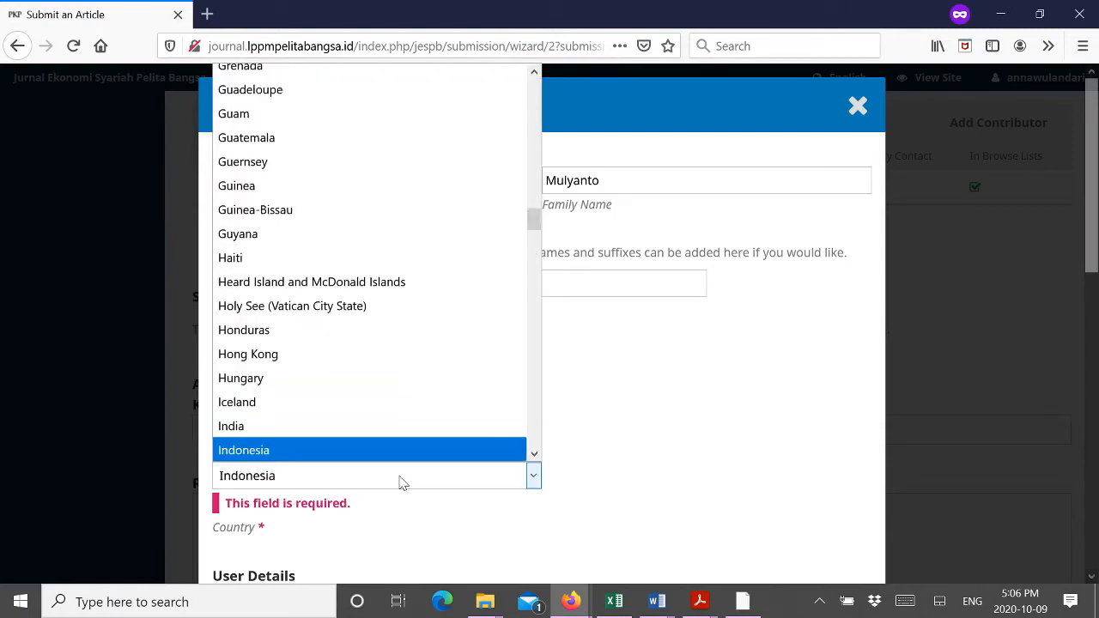
{"action": "key", "text": "Return"}
{"action": "scroll", "coordinate": [404, 491], "scroll_direction": "down", "scroll_amount": 4}
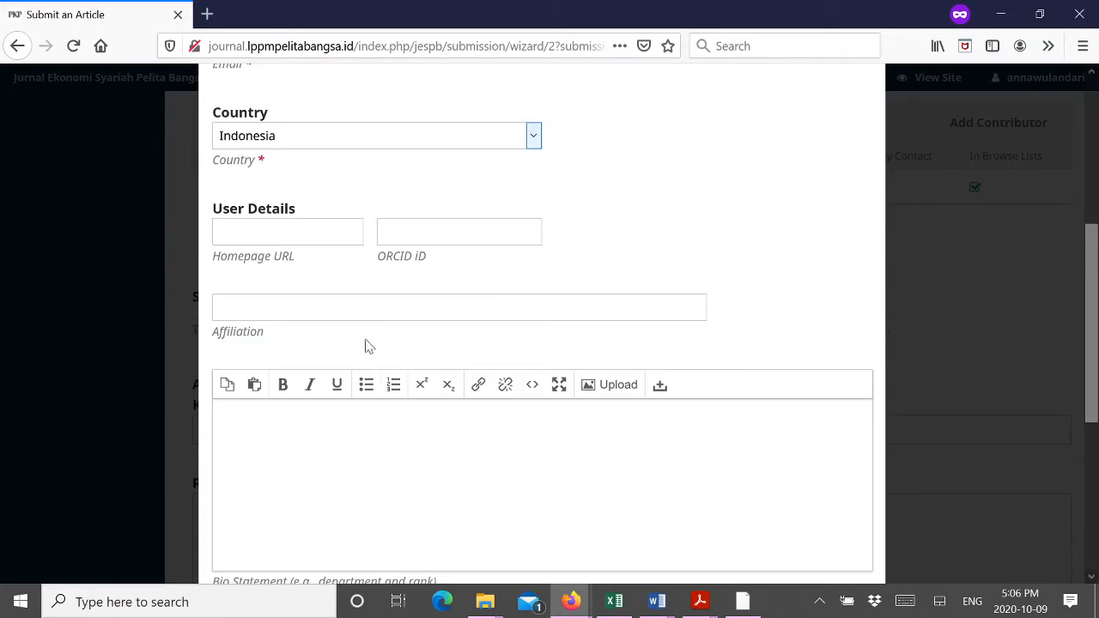
{"action": "left_click", "coordinate": [380, 247]}
{"action": "key", "text": "Tab"}
{"action": "type", "text": "Sekol"}
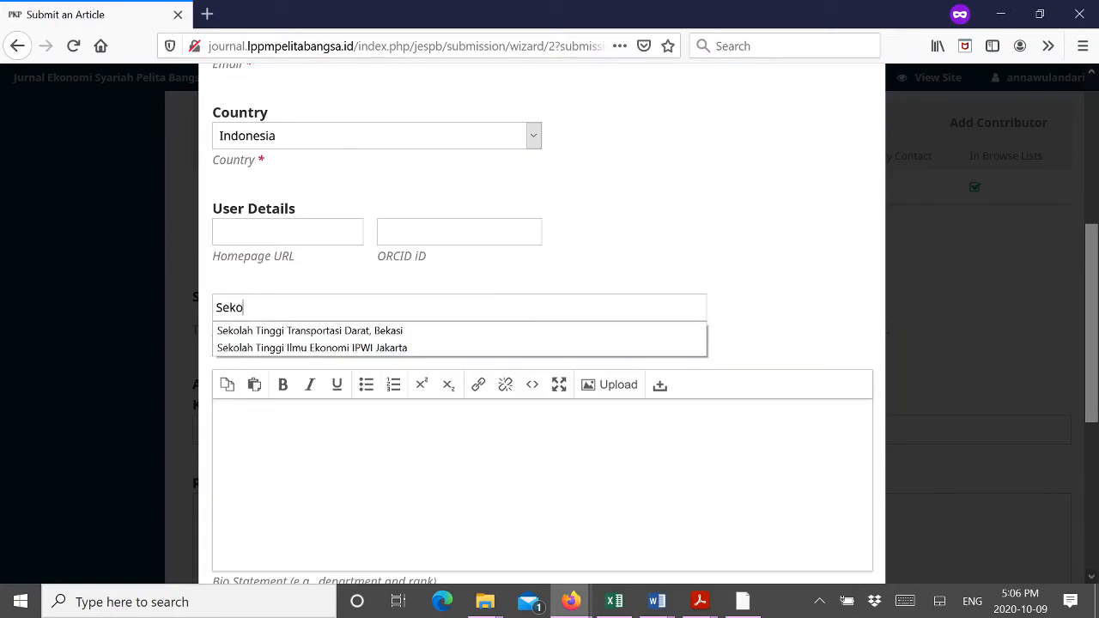
{"action": "key", "text": "Down"}
{"action": "key", "text": "Down"}
{"action": "key", "text": "Return"}
{"action": "key", "text": "Tab"}
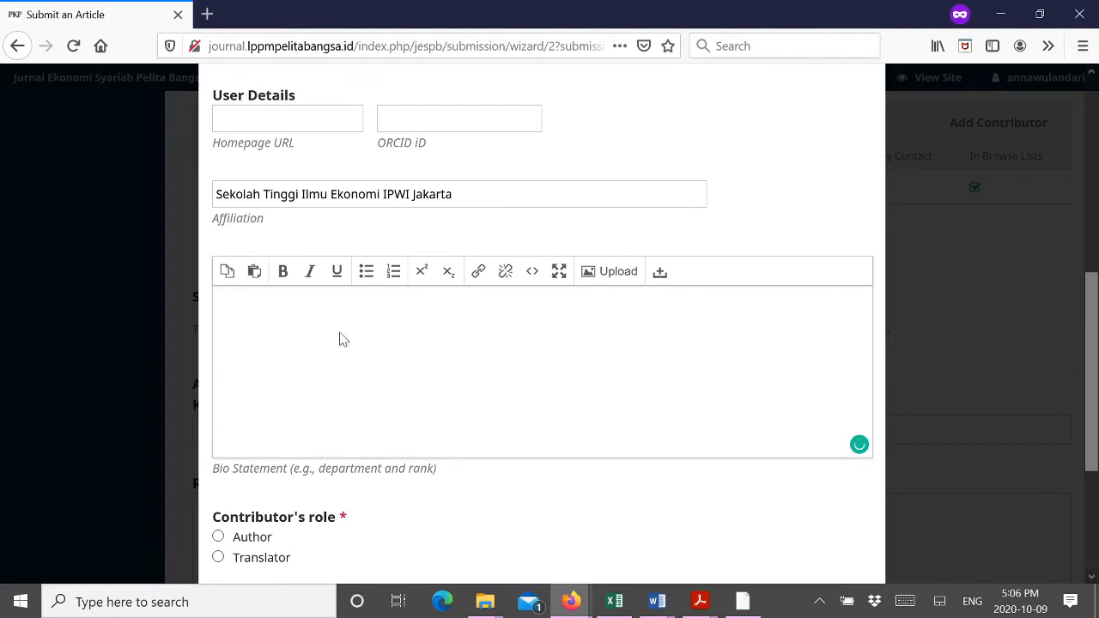
Step: Give the new contributor the Author role and save their details
{"action": "scroll", "coordinate": [352, 341], "scroll_direction": "down", "scroll_amount": 2}
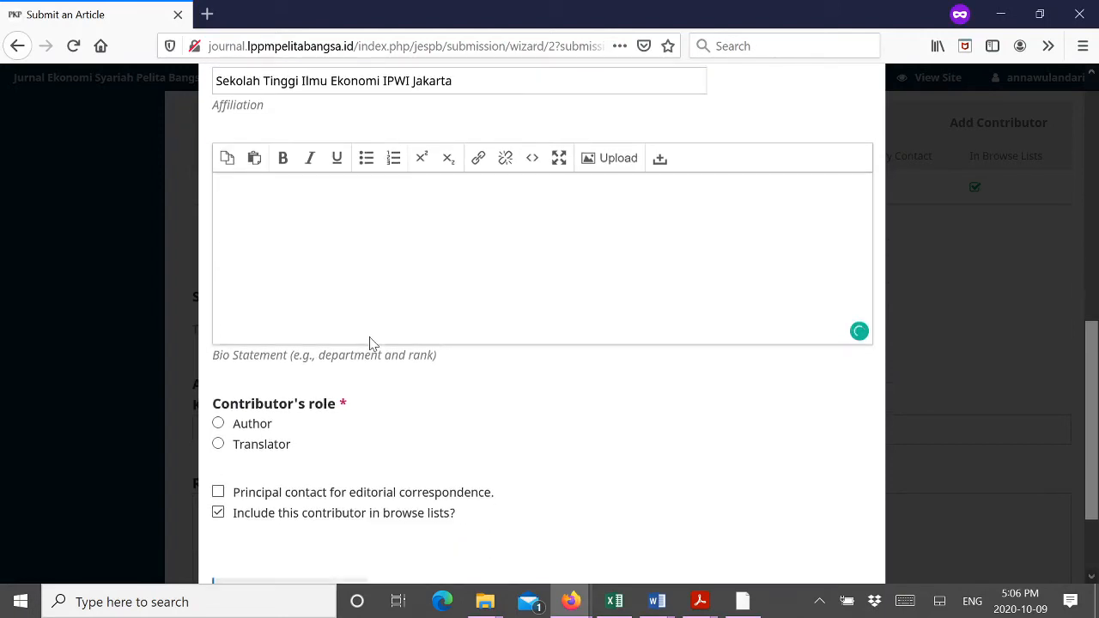
{"action": "scroll", "coordinate": [369, 341], "scroll_direction": "down", "scroll_amount": 2}
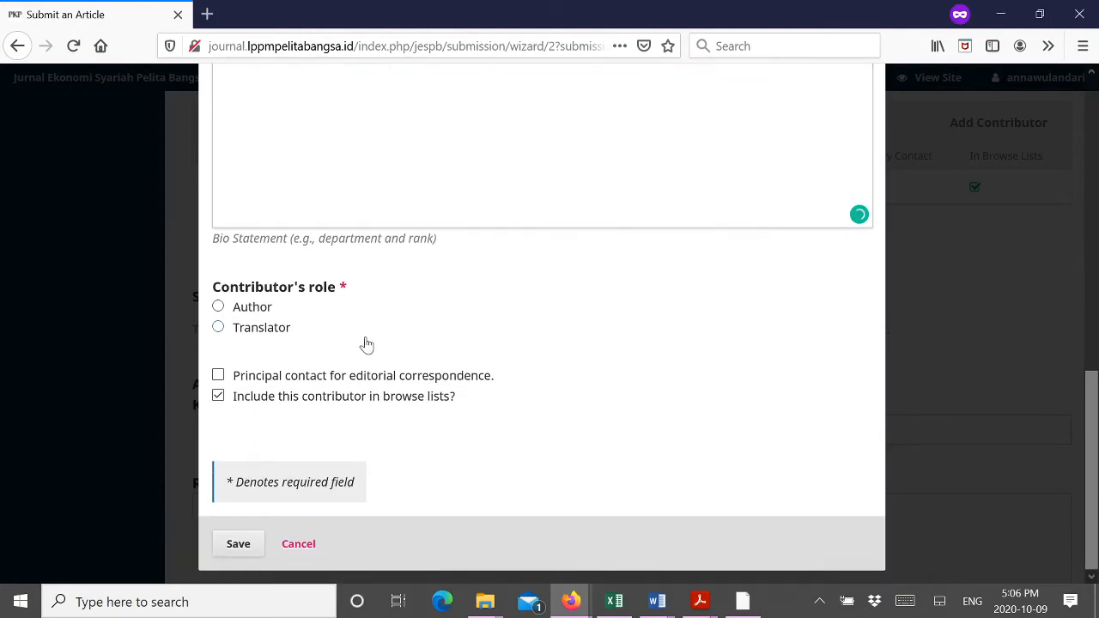
{"action": "left_click", "coordinate": [219, 308]}
{"action": "left_click", "coordinate": [239, 544]}
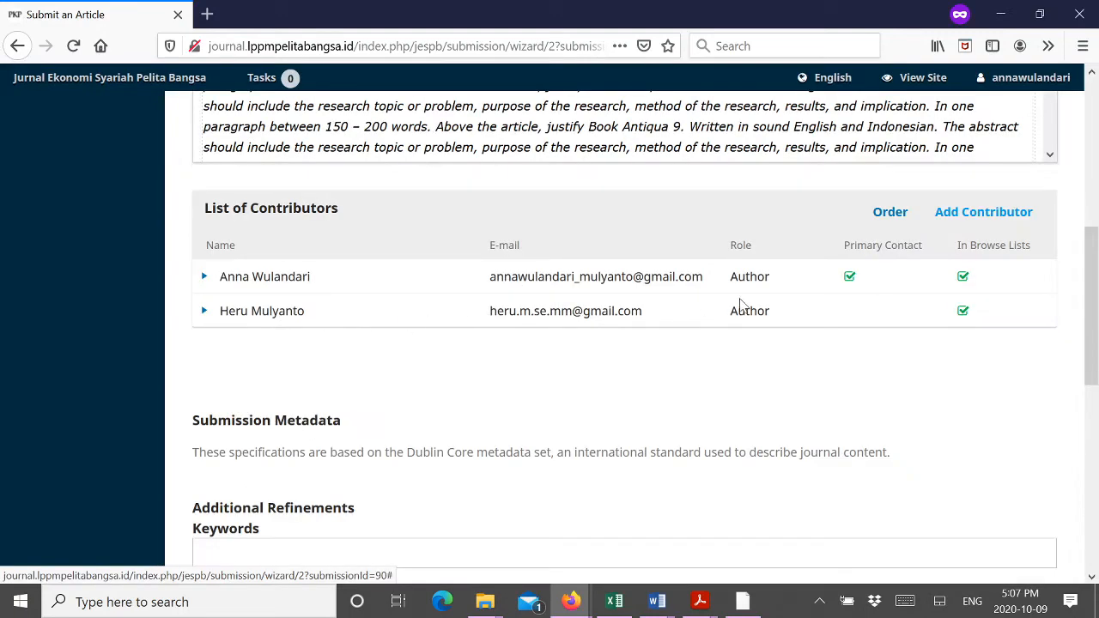
Step: Paste the article's keywords into the Keywords field and commit them as one tag
{"action": "scroll", "coordinate": [414, 316], "scroll_direction": "down", "scroll_amount": 3}
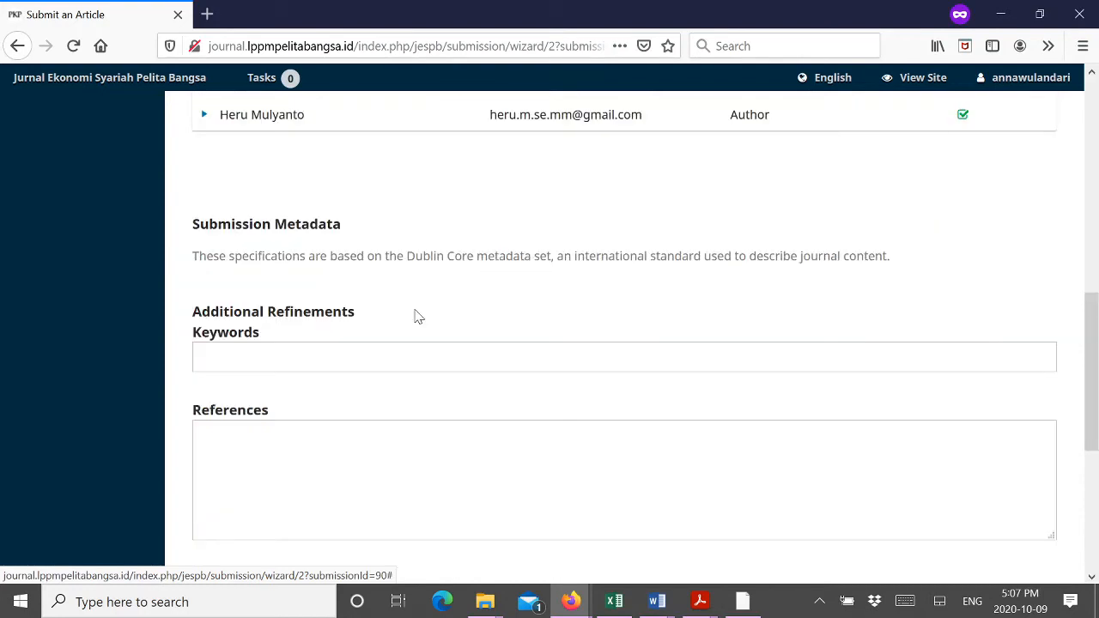
{"action": "scroll", "coordinate": [415, 316], "scroll_direction": "down", "scroll_amount": 2}
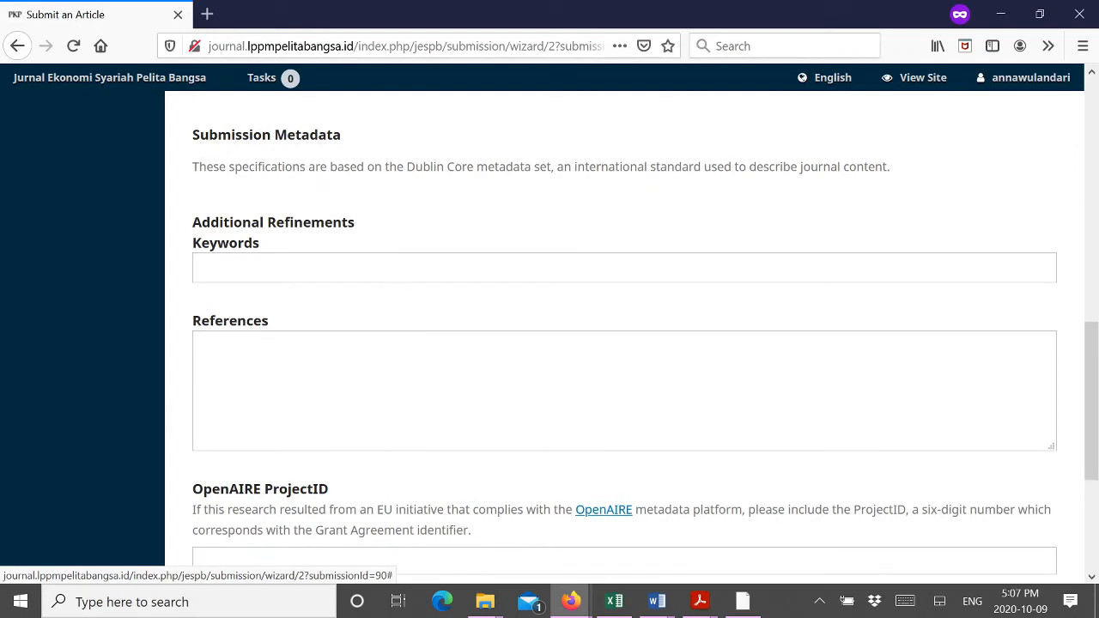
{"action": "left_click", "coordinate": [203, 267]}
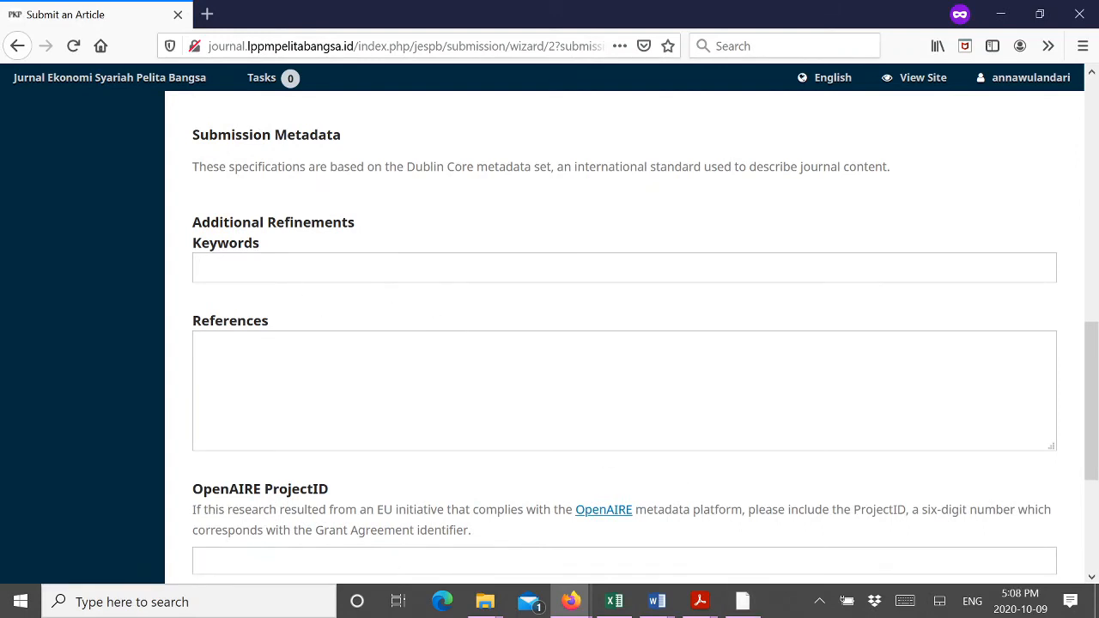
{"action": "type", "text": "nd English and Indonesian"}
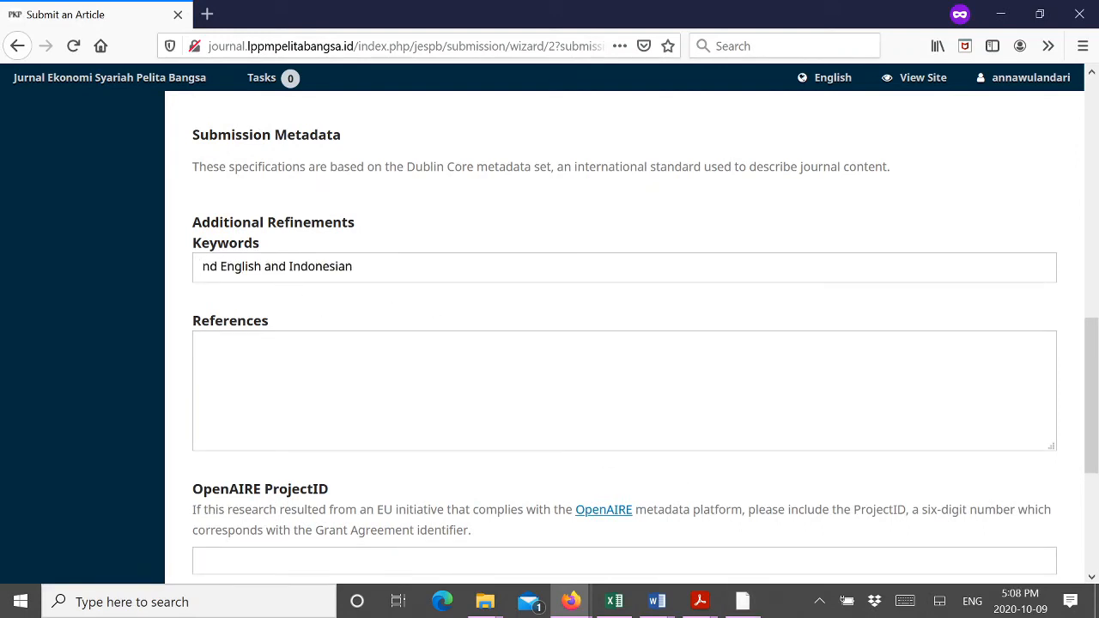
{"action": "key", "text": "Tab"}
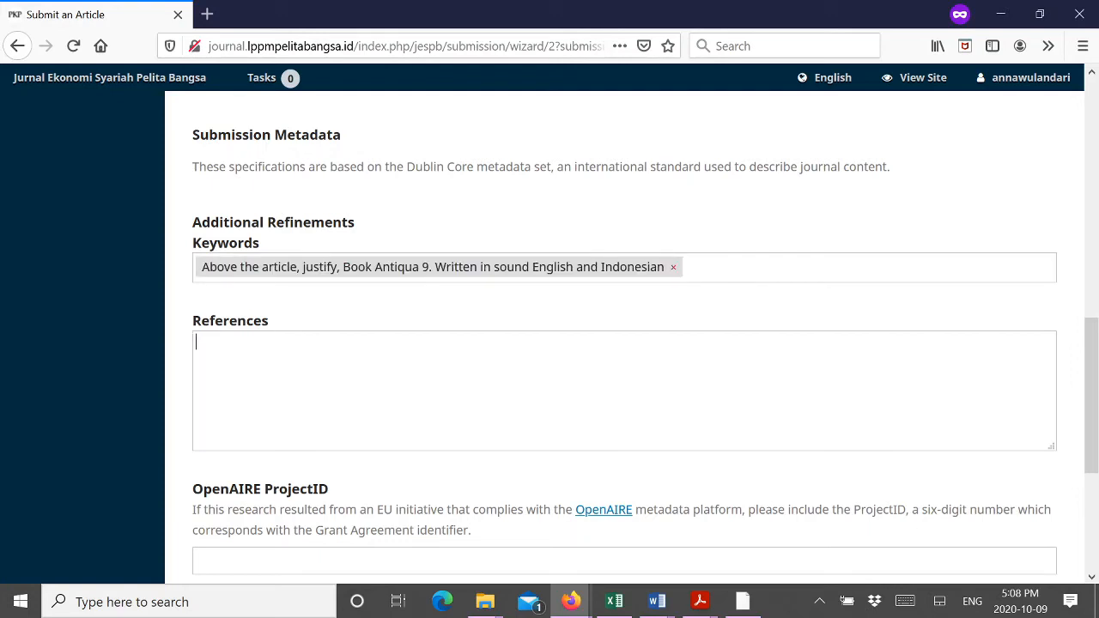
Step: Paste the citation list into the References box and look over the filled-in form
{"action": "mouse_move", "coordinate": [661, 606]}
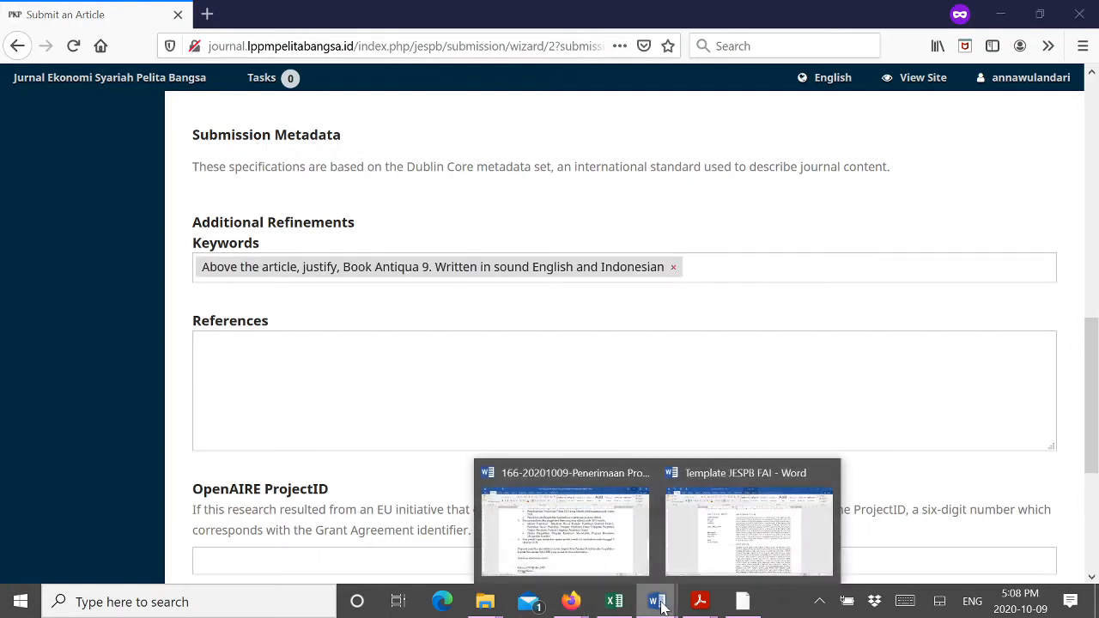
{"action": "key", "text": "ctrl+v"}
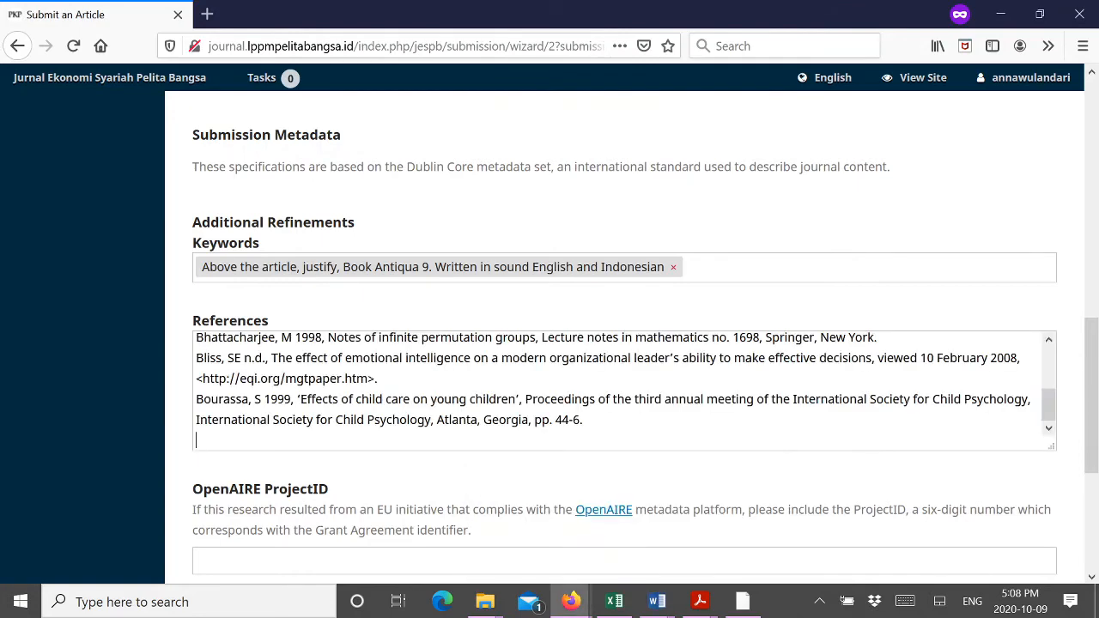
{"action": "scroll", "coordinate": [468, 418], "scroll_direction": "down", "scroll_amount": 2}
{"action": "scroll", "coordinate": [468, 418], "scroll_direction": "up", "scroll_amount": 5}
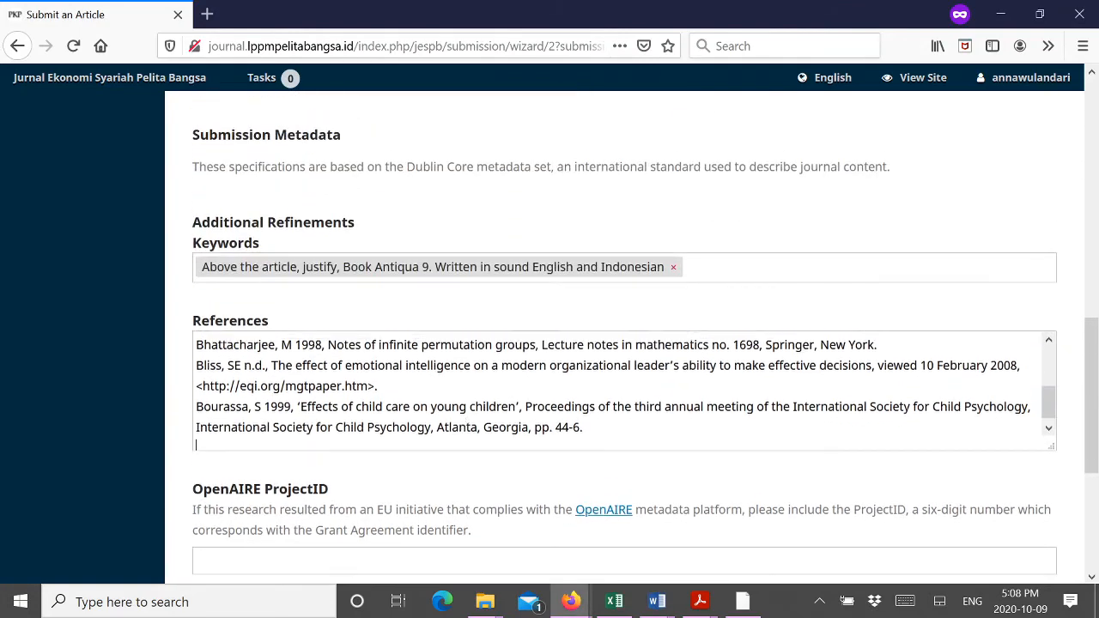
{"action": "scroll", "coordinate": [496, 378], "scroll_direction": "up", "scroll_amount": 12}
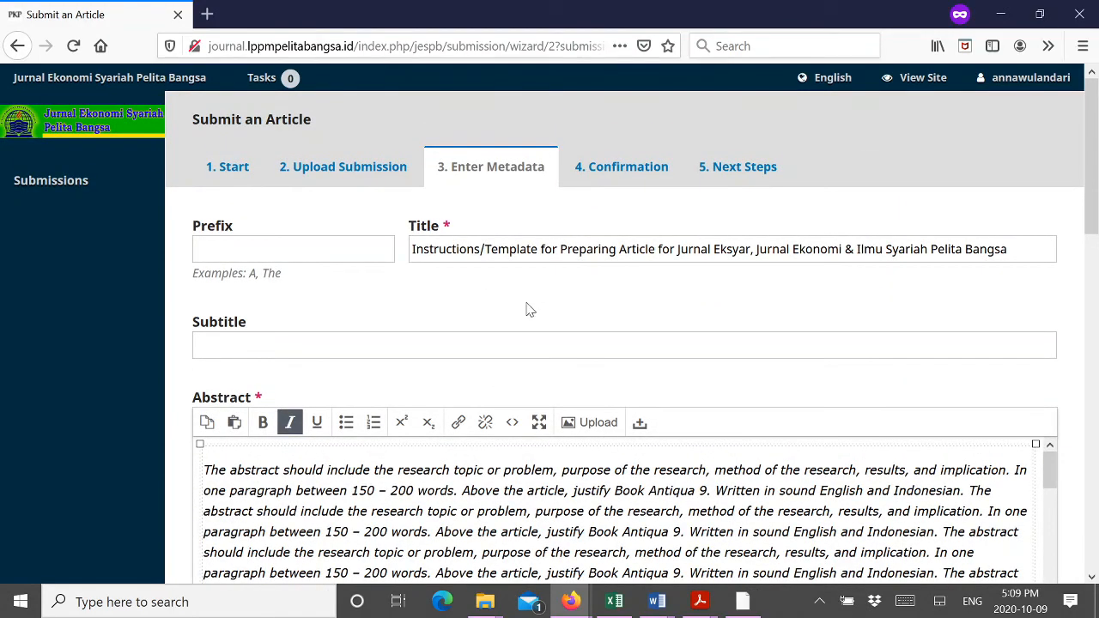
{"action": "scroll", "coordinate": [626, 507], "scroll_direction": "down", "scroll_amount": 8}
{"action": "scroll", "coordinate": [527, 434], "scroll_direction": "down", "scroll_amount": 4}
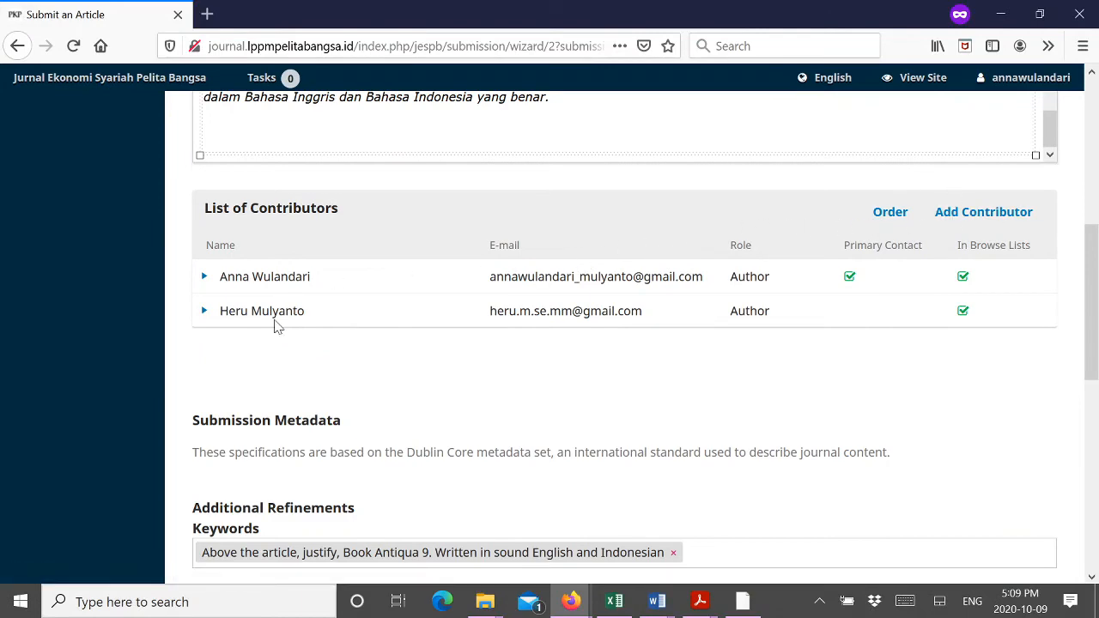
{"action": "scroll", "coordinate": [380, 429], "scroll_direction": "down", "scroll_amount": 2}
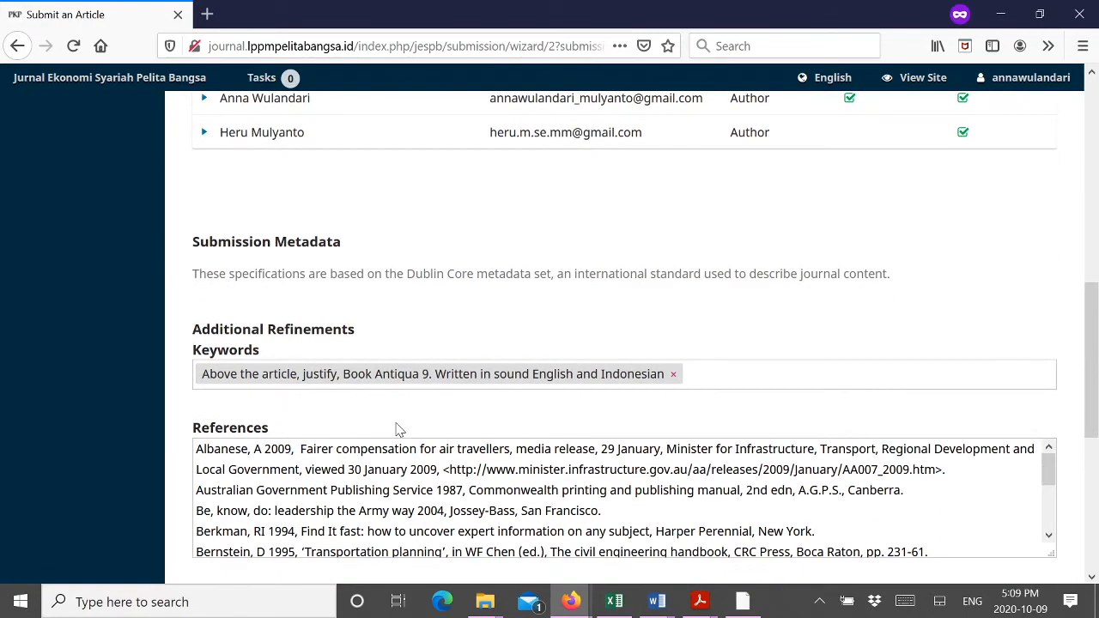
{"action": "scroll", "coordinate": [399, 430], "scroll_direction": "down", "scroll_amount": 1}
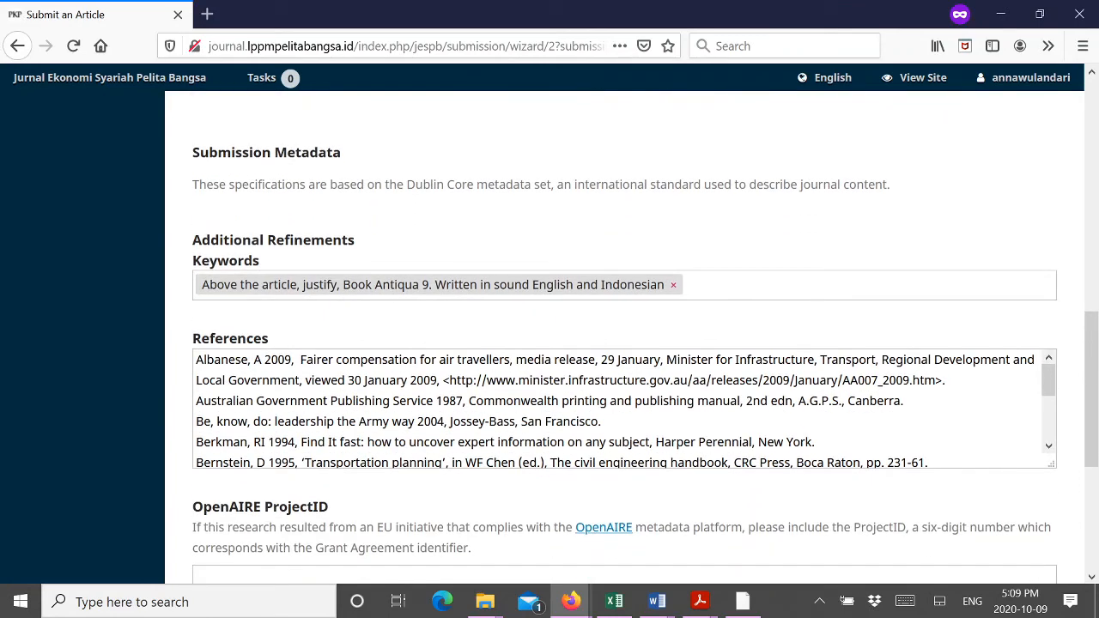
{"action": "scroll", "coordinate": [404, 403], "scroll_direction": "down", "scroll_amount": 6}
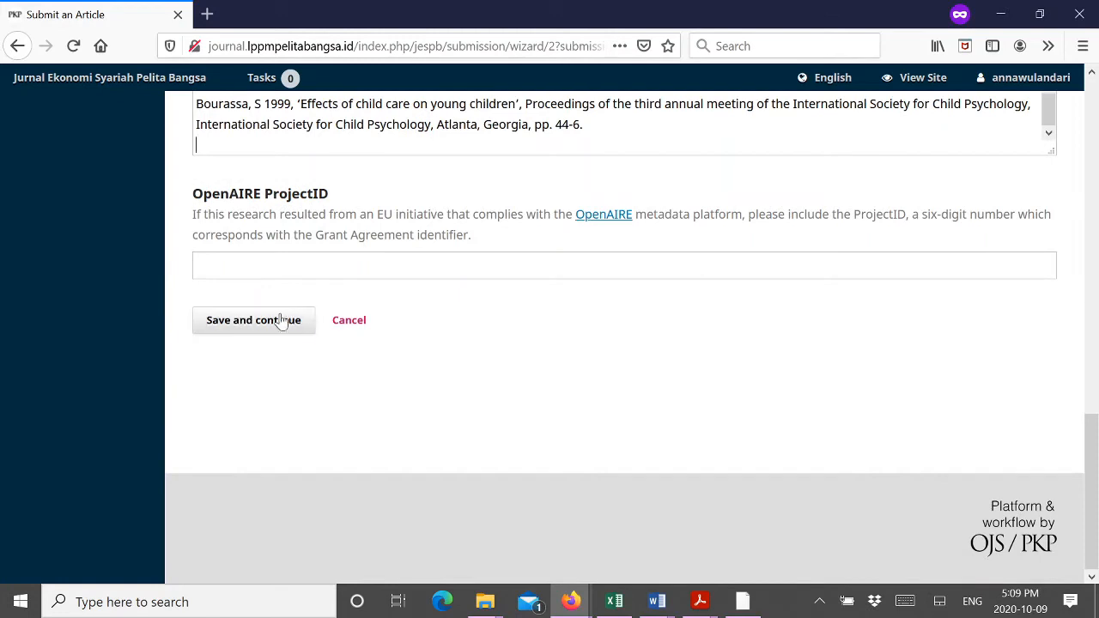
Step: Save the metadata, finish the submission and confirm sending the article to the journal
{"action": "left_click", "coordinate": [280, 328]}
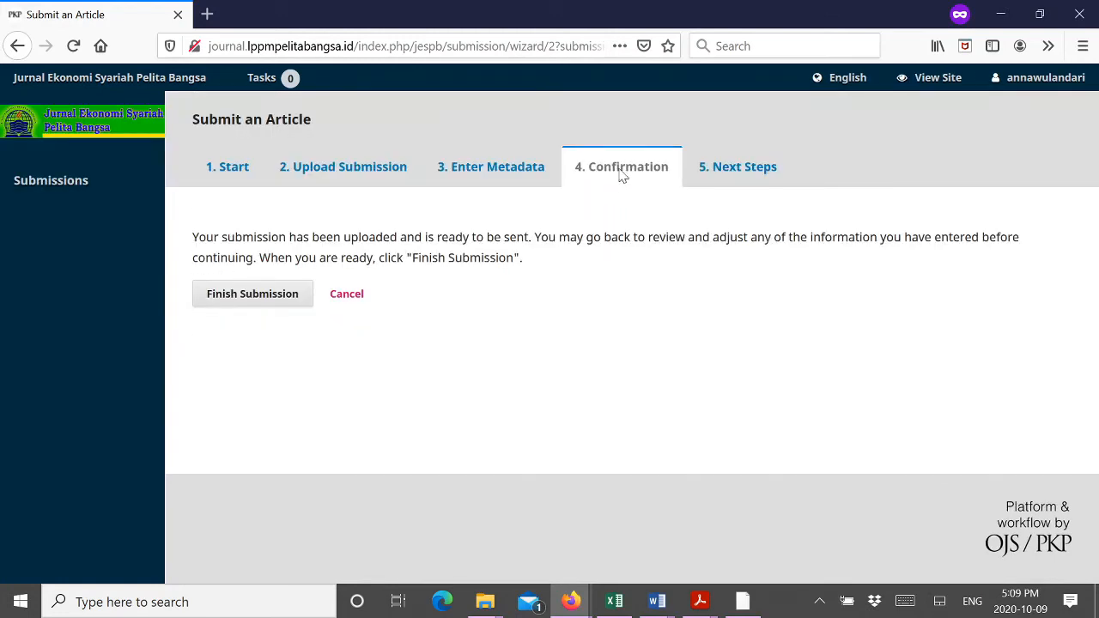
{"action": "left_click", "coordinate": [269, 297]}
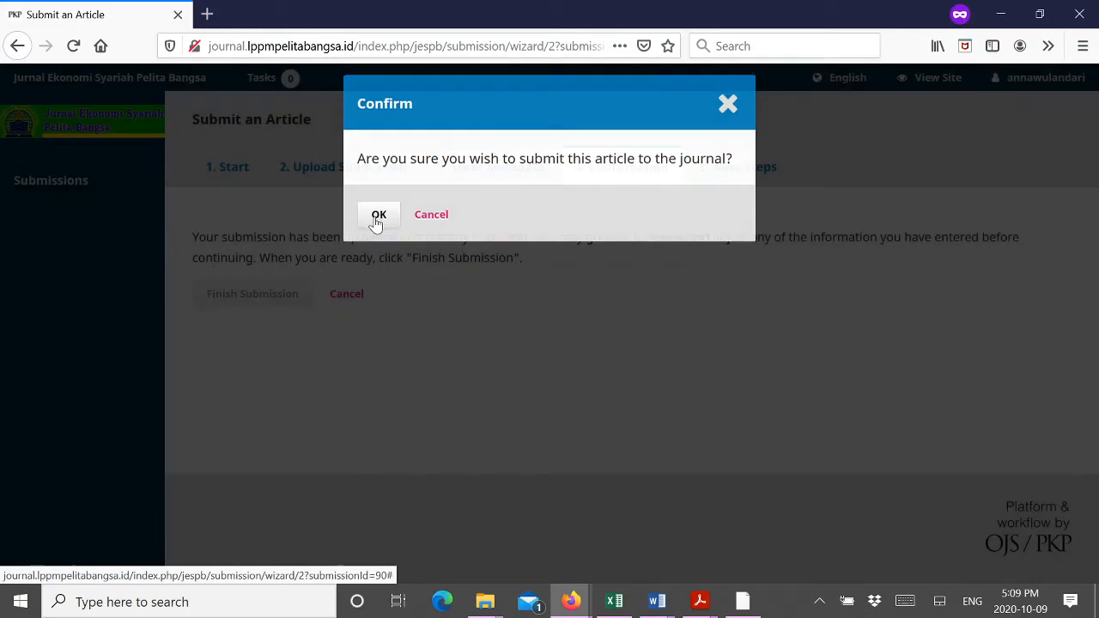
{"action": "left_click", "coordinate": [378, 218]}
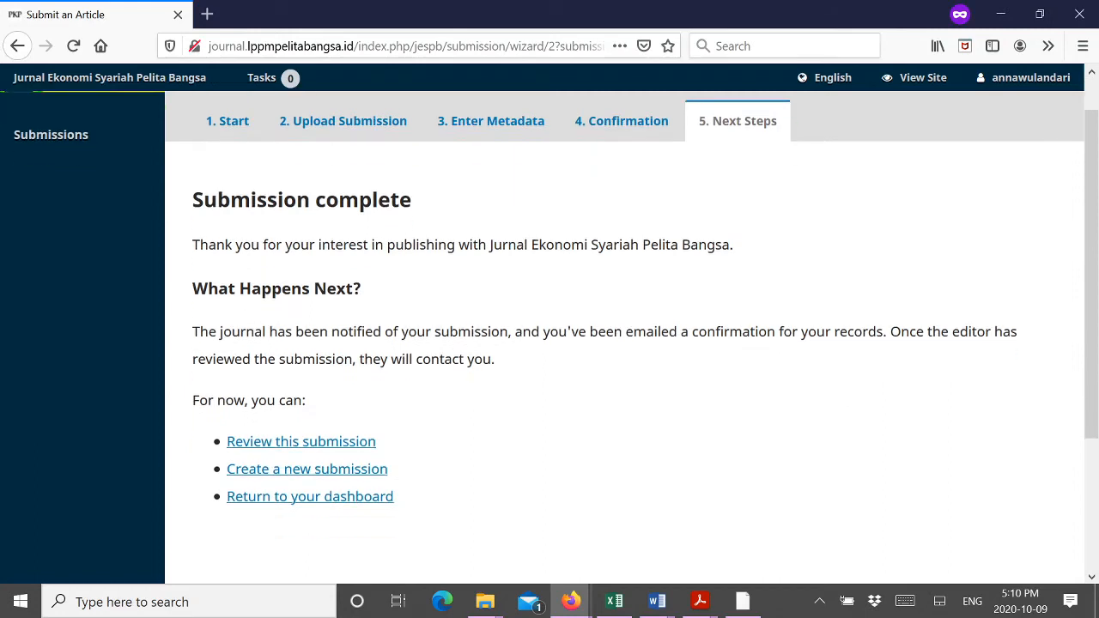
{"action": "scroll", "coordinate": [160, 214], "scroll_direction": "down", "scroll_amount": 2}
{"action": "scroll", "coordinate": [160, 214], "scroll_direction": "up", "scroll_amount": 2}
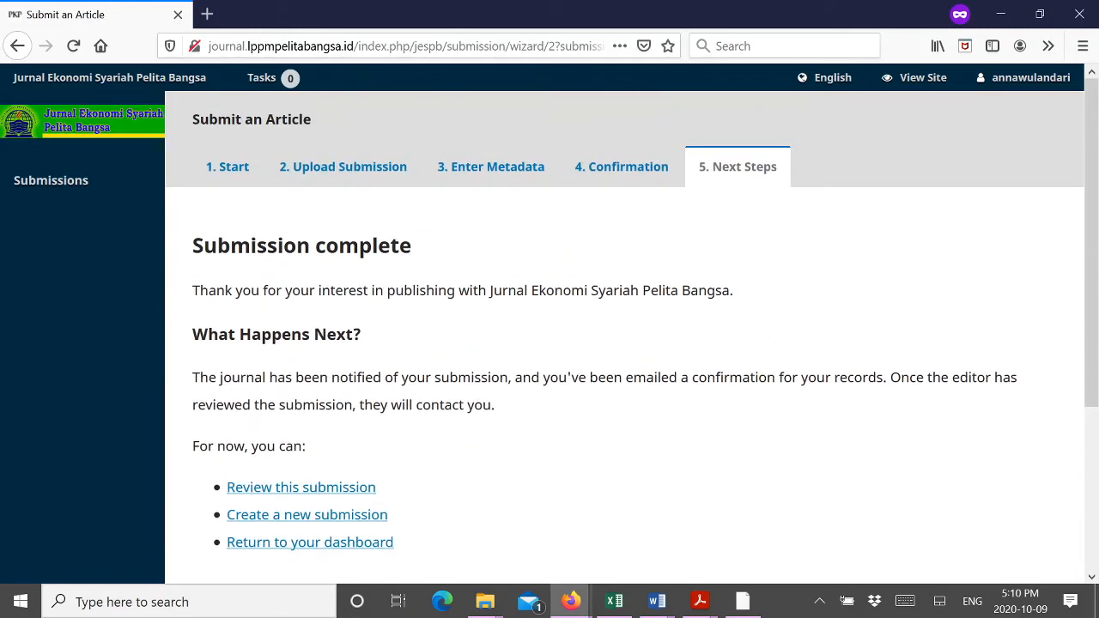
{"action": "left_click_drag", "start_coordinate": [187, 239], "coordinate": [760, 294]}
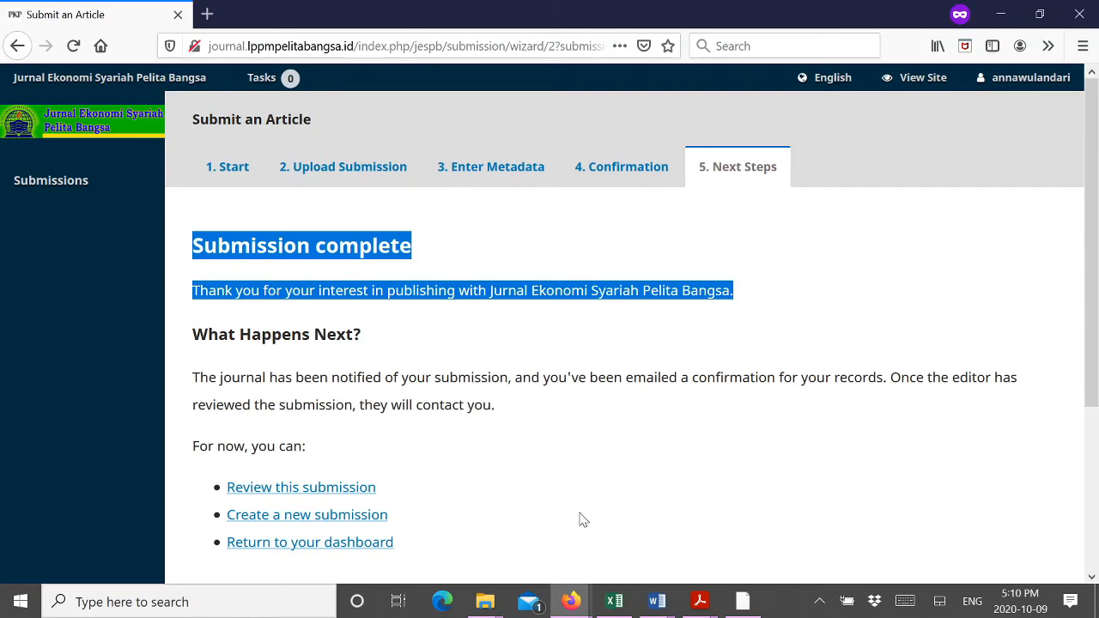
{"action": "scroll", "coordinate": [584, 518], "scroll_direction": "down", "scroll_amount": 3}
{"action": "scroll", "coordinate": [718, 495], "scroll_direction": "up", "scroll_amount": 3}
{"action": "mouse_move", "coordinate": [1027, 79]}
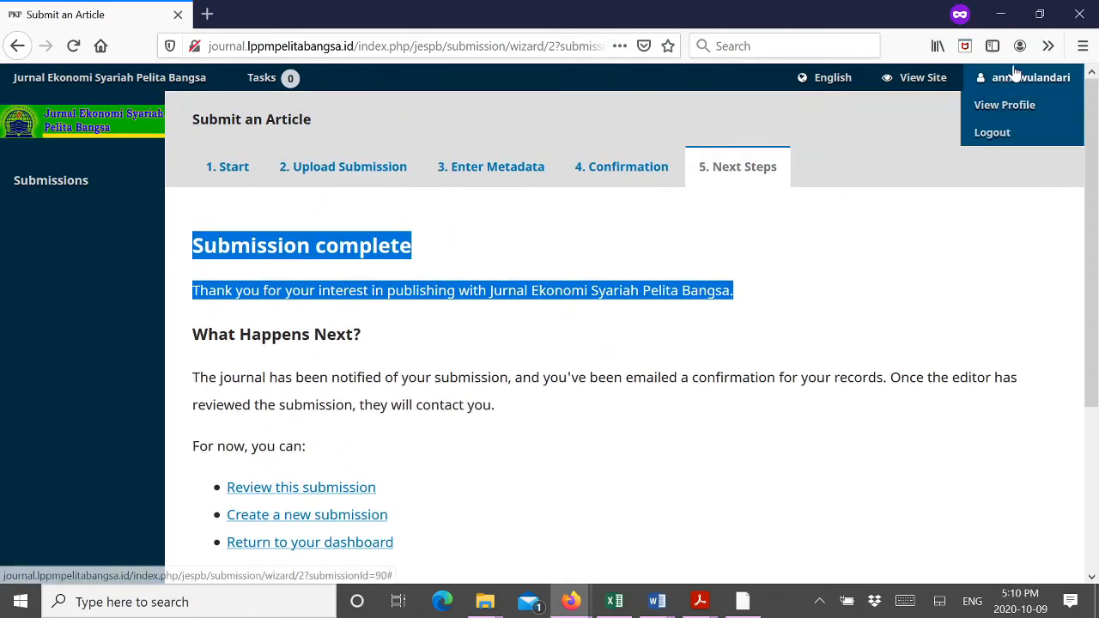
Step: Log out and log back into the author account using the saved username and account password
{"action": "left_click", "coordinate": [1007, 135]}
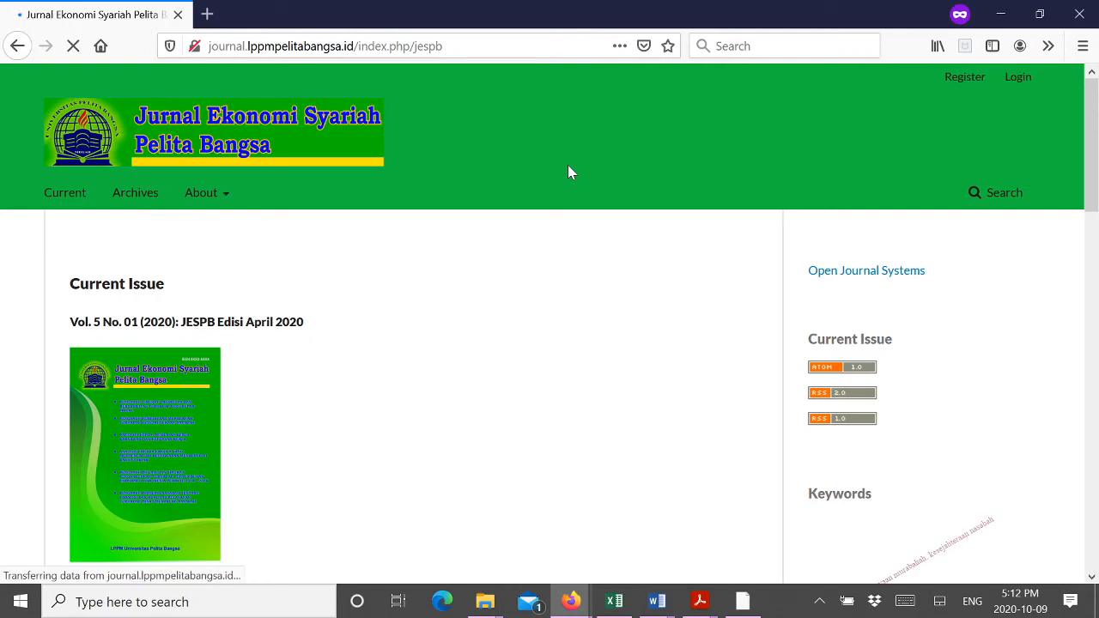
{"action": "left_click", "coordinate": [1018, 77]}
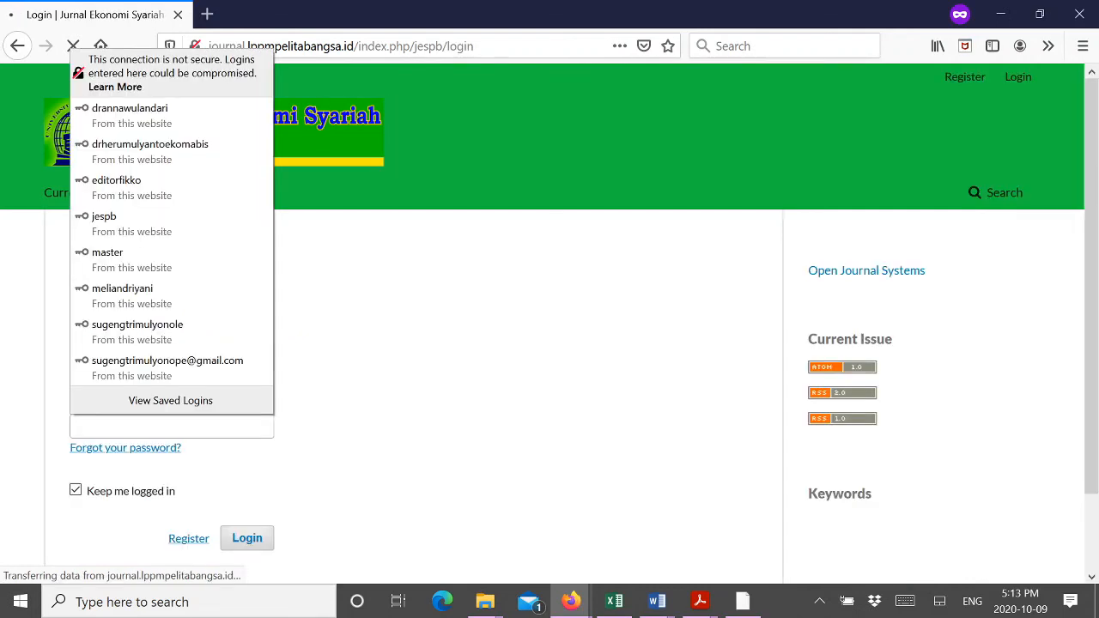
{"action": "key", "text": "Down"}
{"action": "key", "text": "Return"}
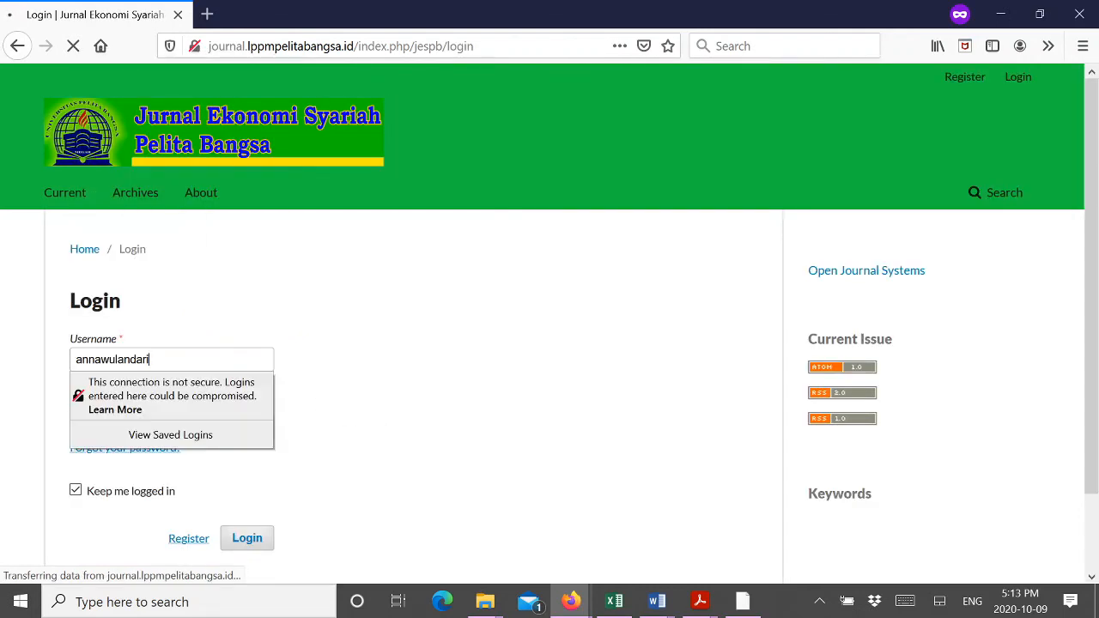
{"action": "left_click", "coordinate": [124, 427]}
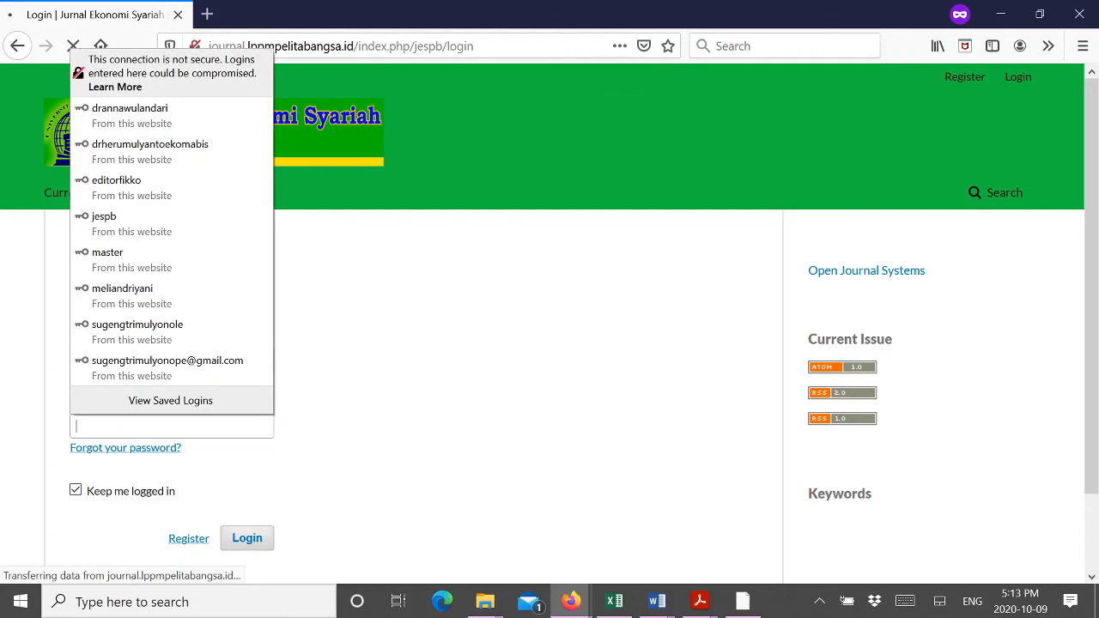
{"action": "type", "text": "a••••••••••"}
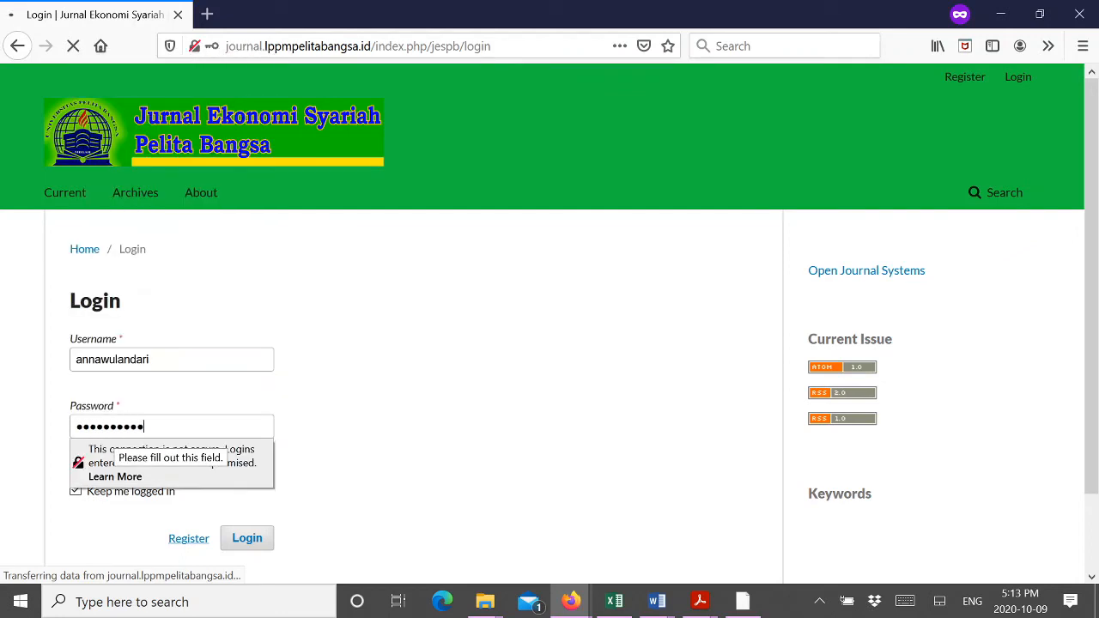
{"action": "left_click", "coordinate": [259, 537]}
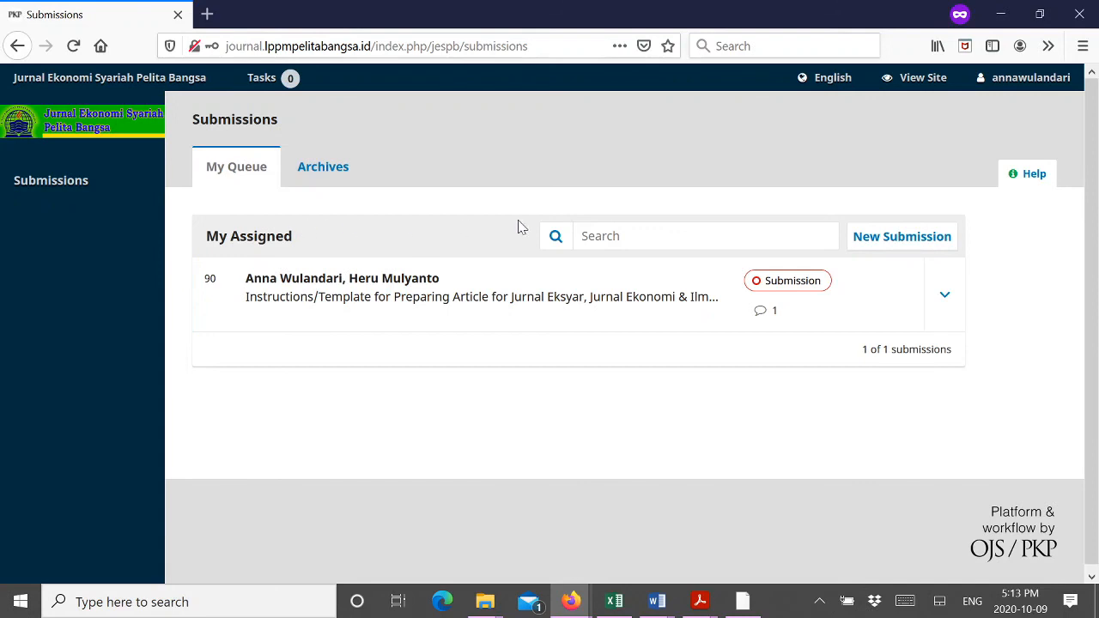
Step: Start a new article submission, then log out of the author account from the account menu
{"action": "left_click", "coordinate": [900, 242]}
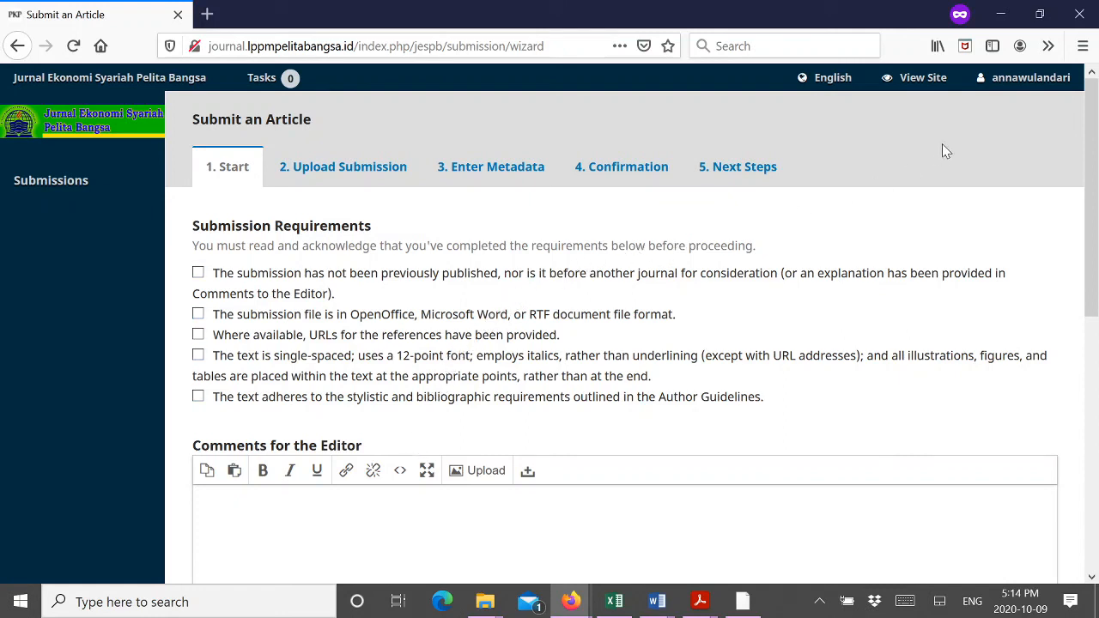
{"action": "left_click", "coordinate": [1022, 77]}
{"action": "left_click", "coordinate": [1007, 133]}
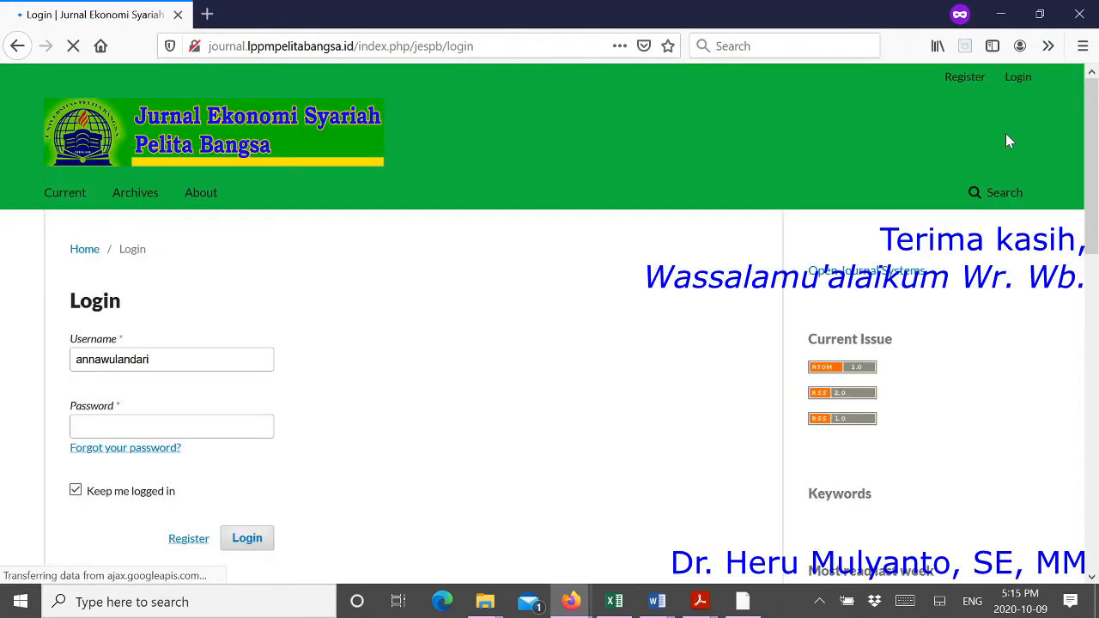